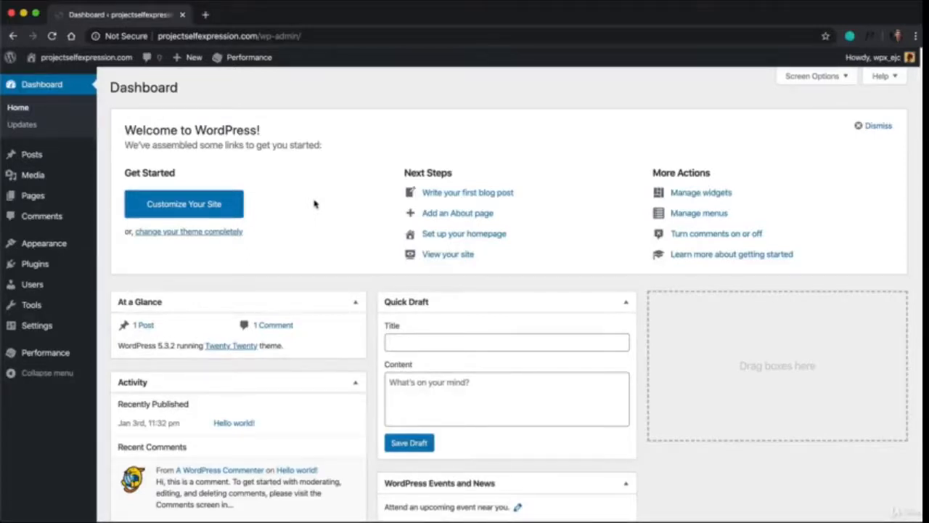
View the live front page of projectselfexpression.com in a new tab, then close it and return to the dashboard
key("ctrl+t")
type("projectselfexpression.com")
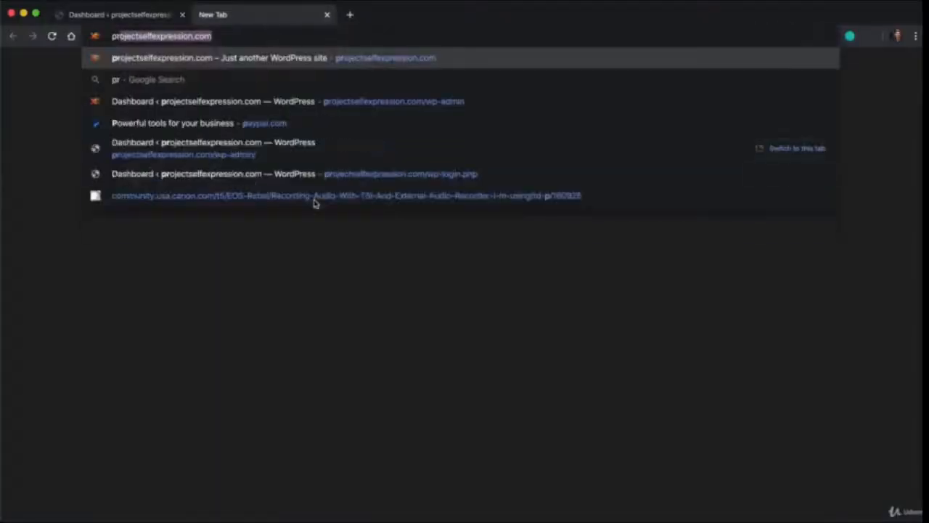
key("Return")
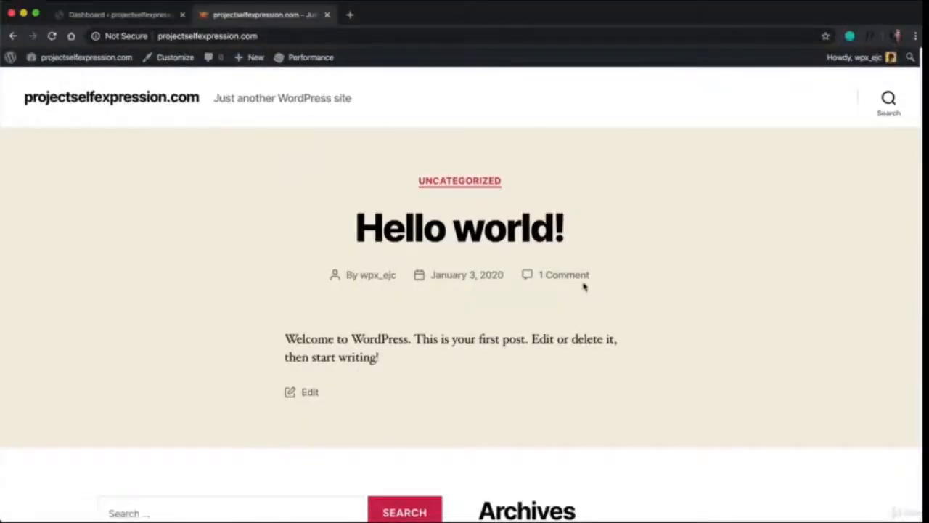
scroll(342, 118, "down", 2)
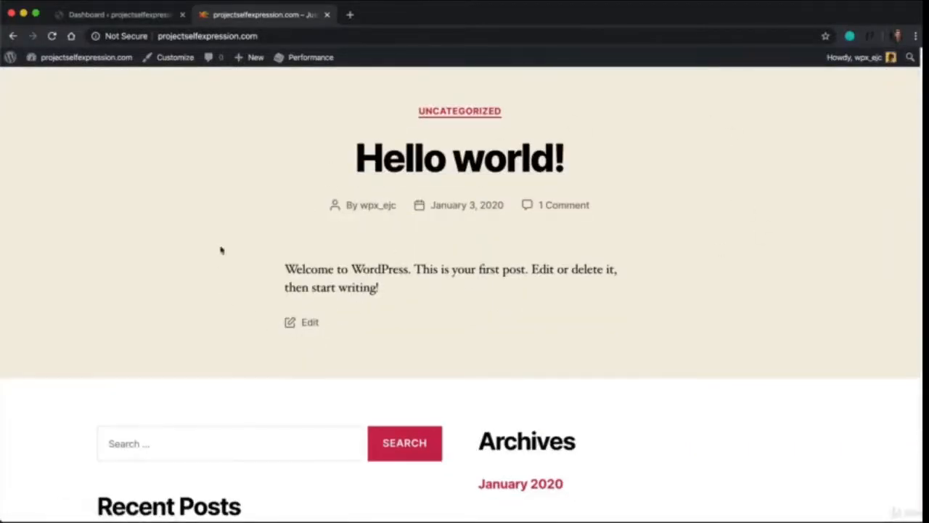
scroll(560, 272, "down", 1)
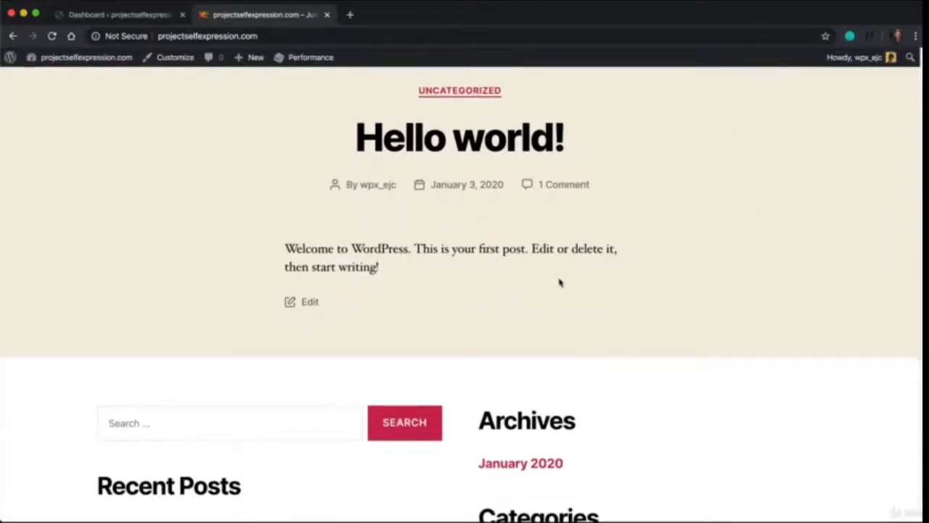
scroll(559, 279, "down", 5)
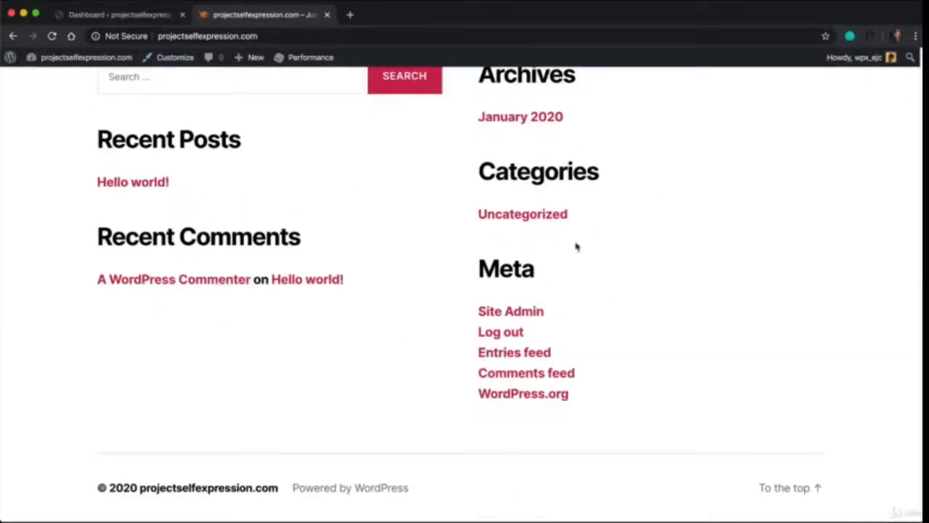
scroll(510, 270, "up", 6)
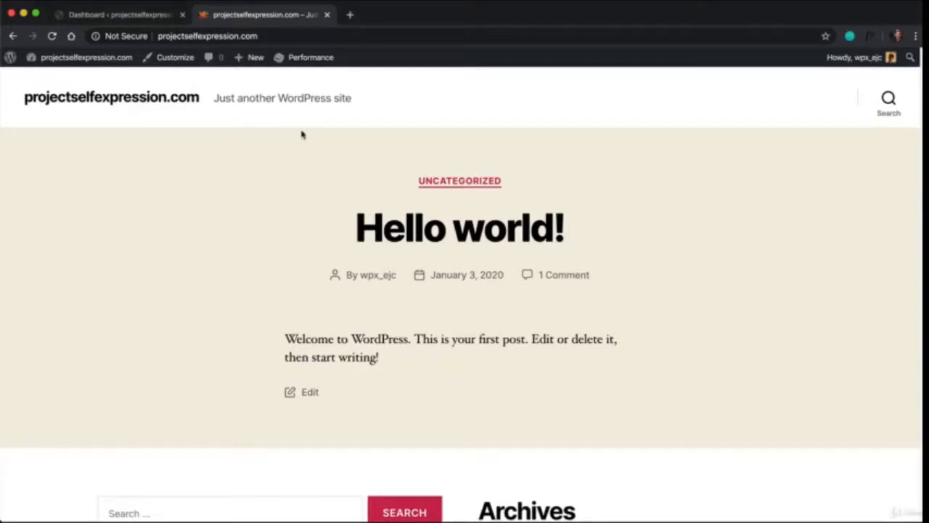
left_click(138, 15)
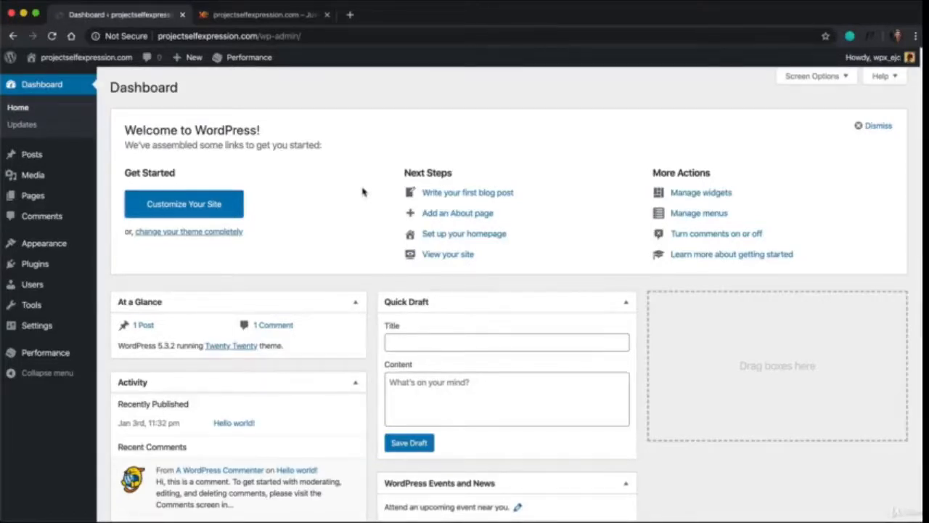
left_click(327, 15)
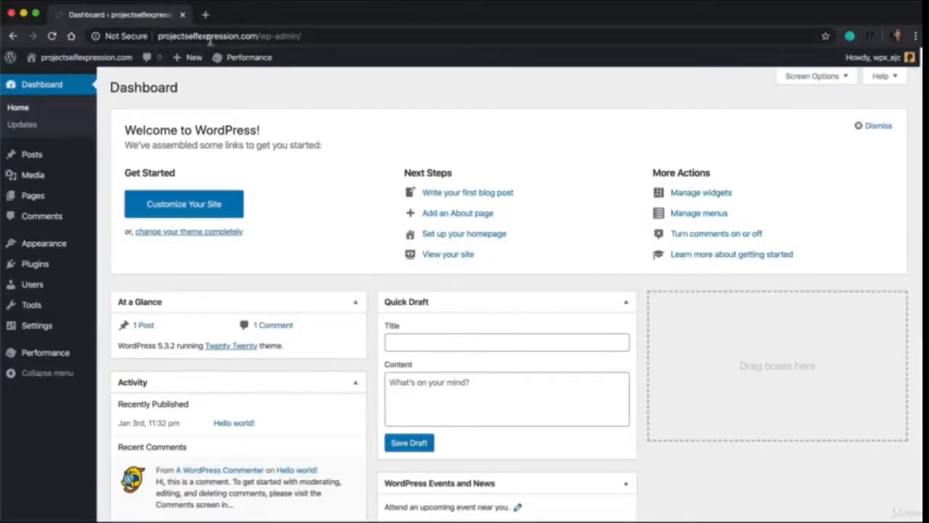
Open eric.camp/thrive in a new browser tab
left_click(205, 16)
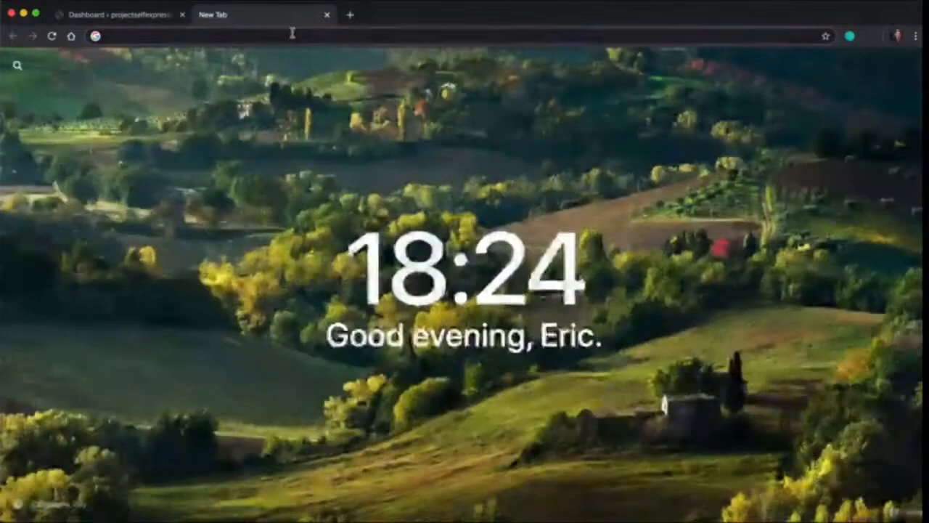
type("eric.camp")
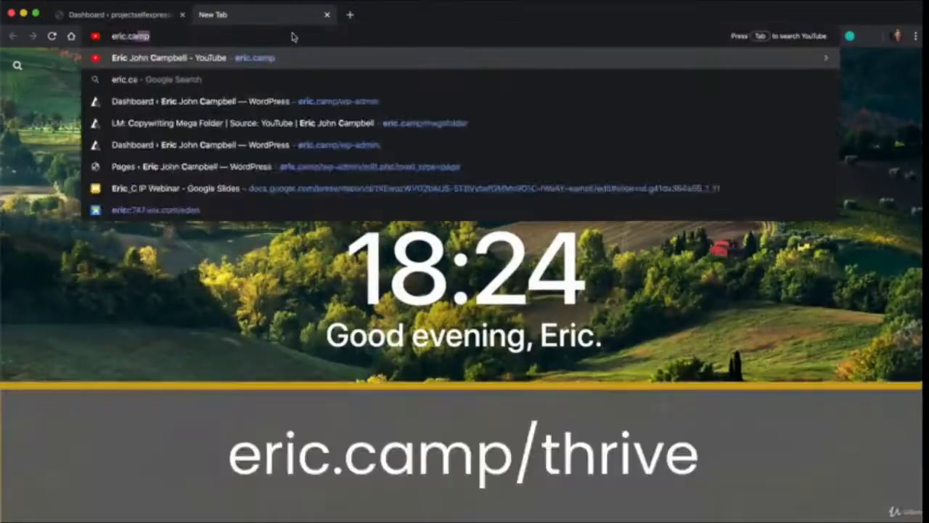
type("/thrive")
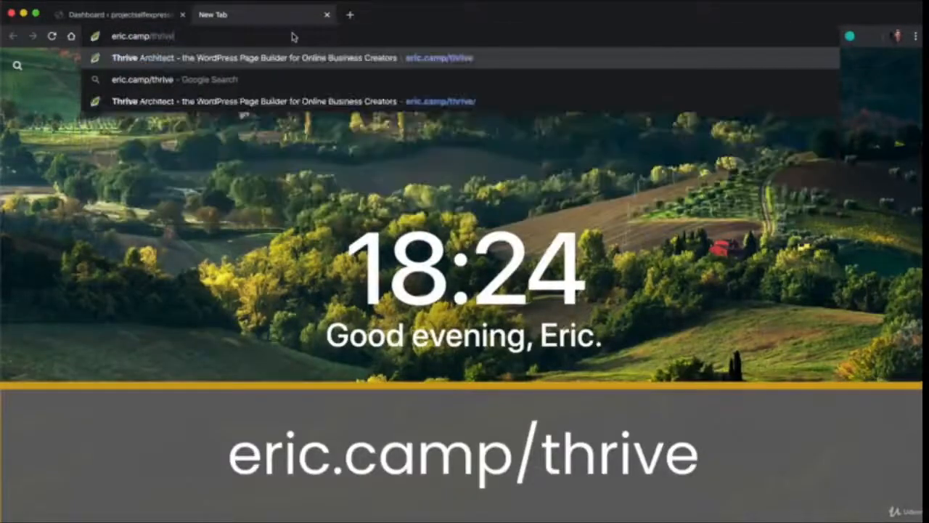
key("Return")
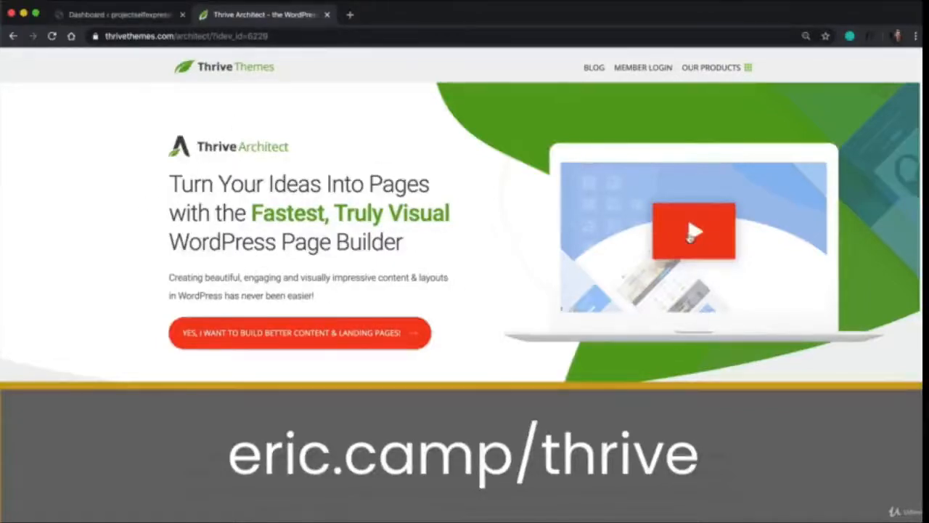
Look through the Thrive Architect sales page and examine its membership and license pricing plans
scroll(666, 259, "down", 10)
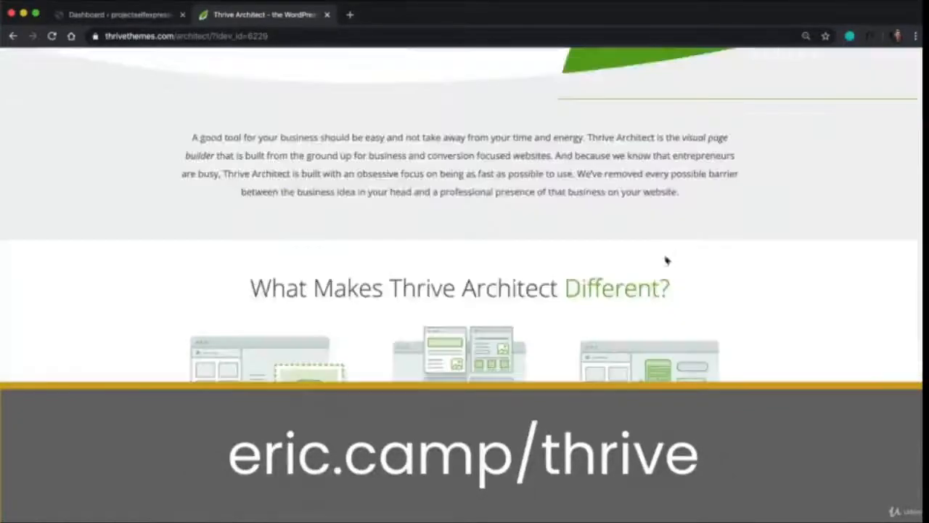
scroll(554, 279, "down", 10)
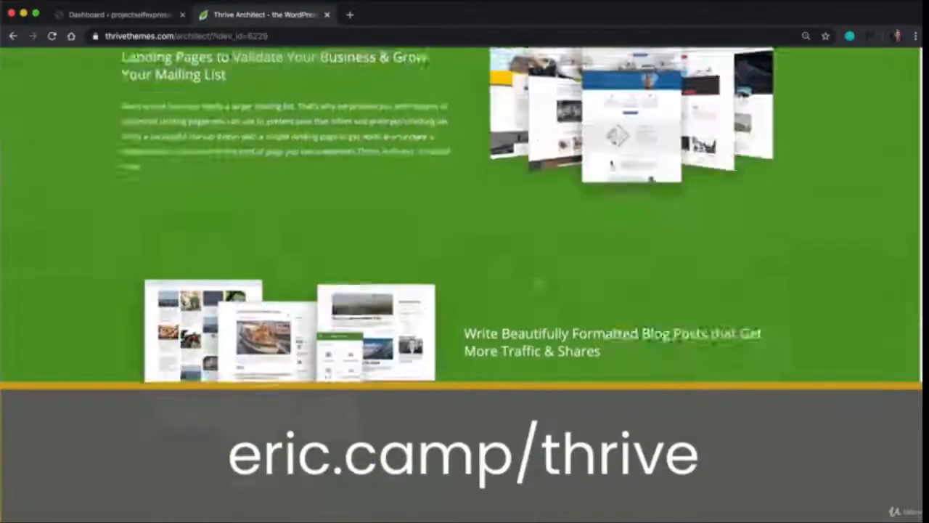
scroll(539, 289, "down", 15)
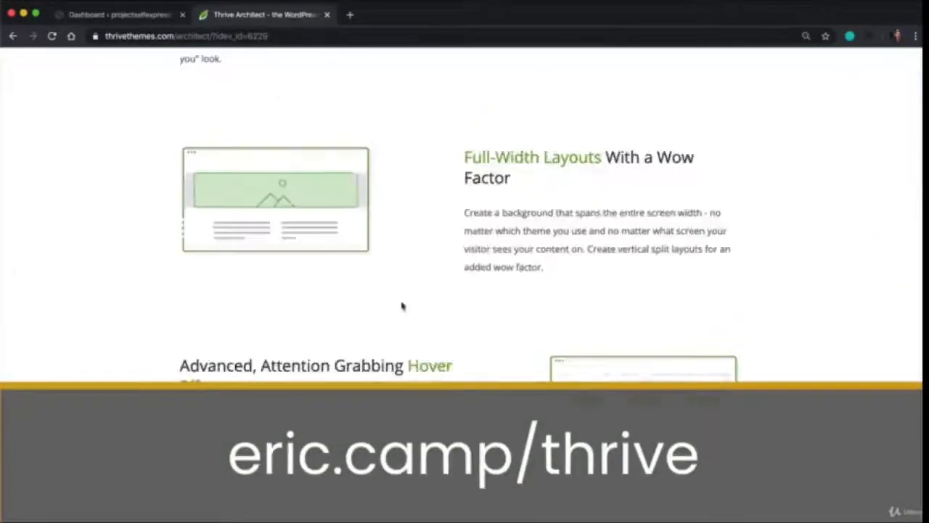
scroll(400, 306, "down", 20)
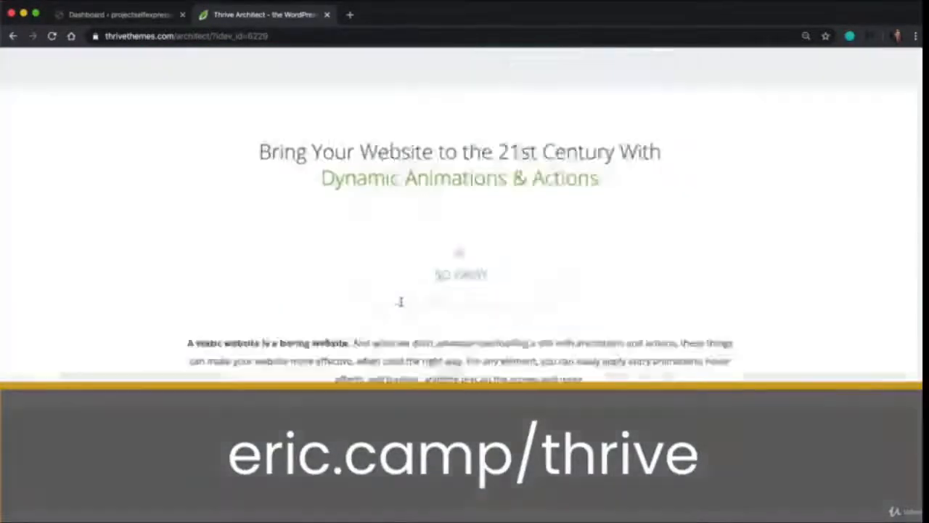
scroll(400, 306, "down", 20)
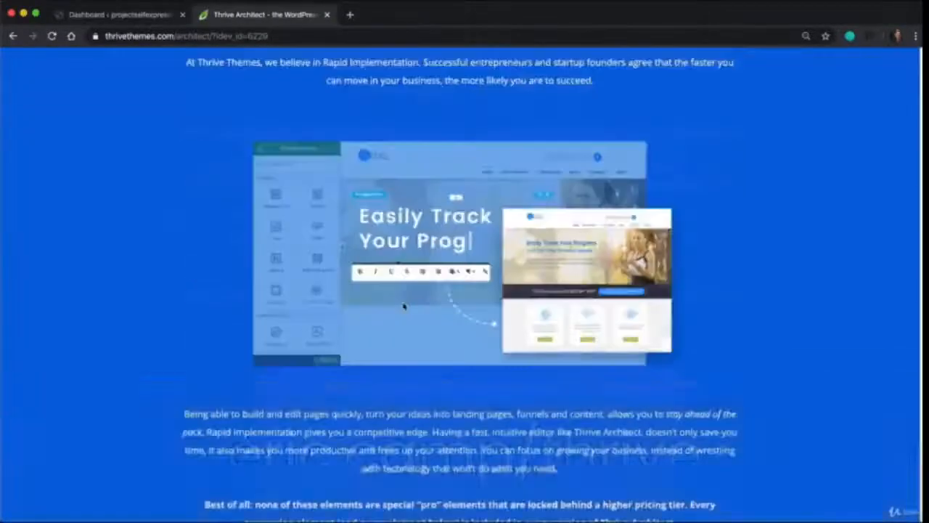
scroll(404, 307, "down", 12)
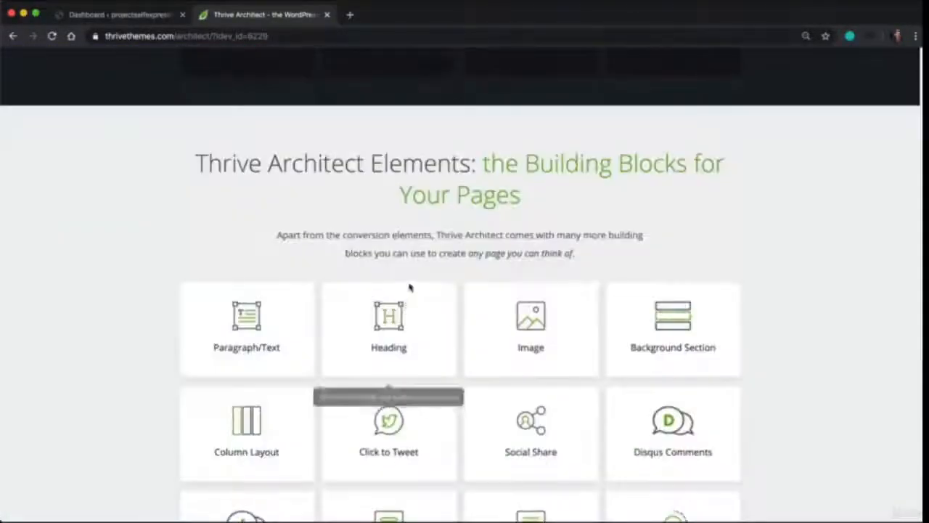
scroll(407, 305, "down", 5)
scroll(410, 288, "down", 20)
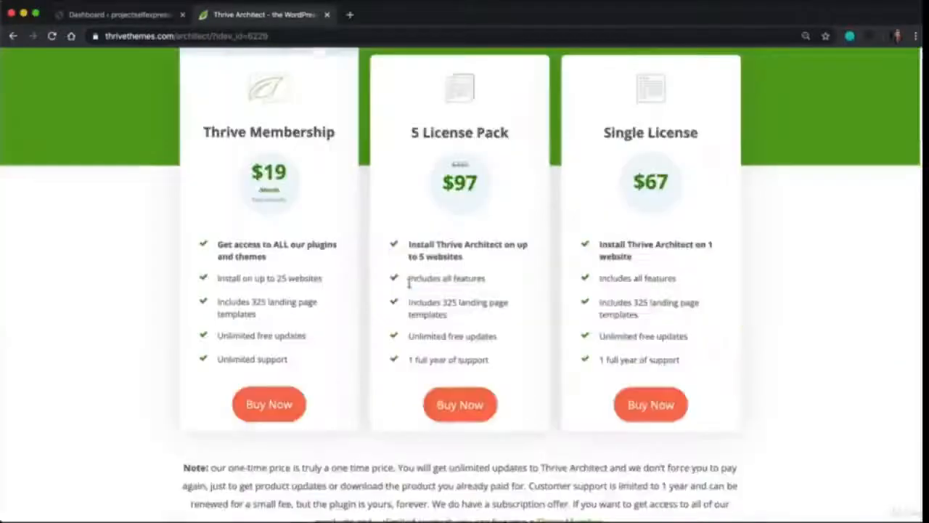
scroll(410, 289, "up", 1)
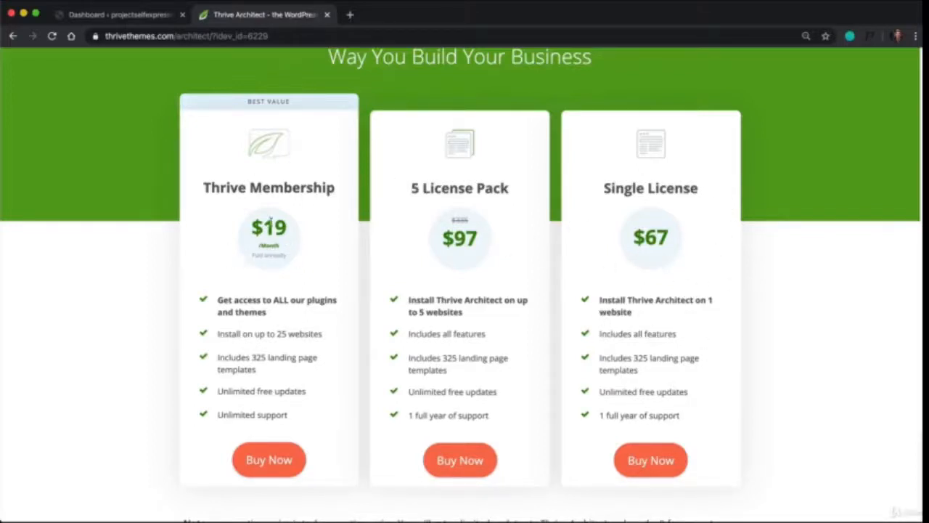
Open the checkout for the Thrive Membership plan and examine the required customer fields and order details
left_click(267, 464)
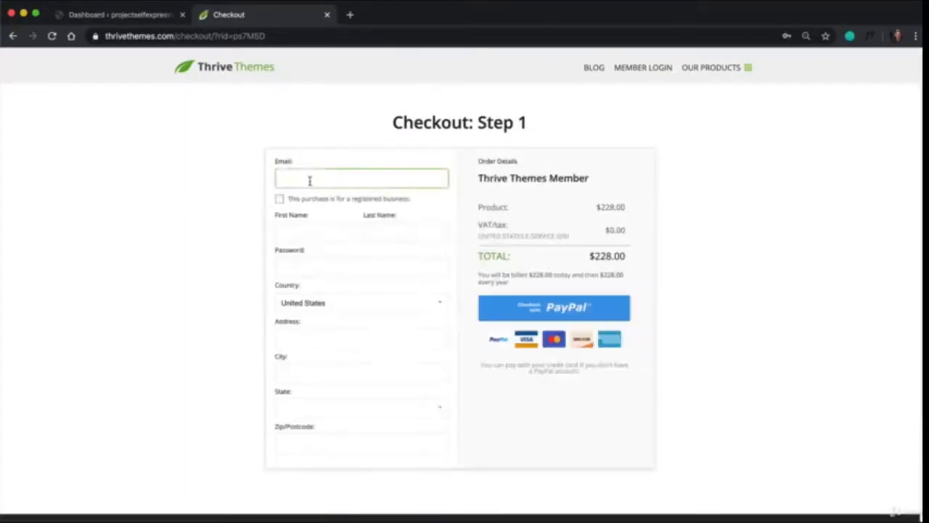
left_click(312, 267)
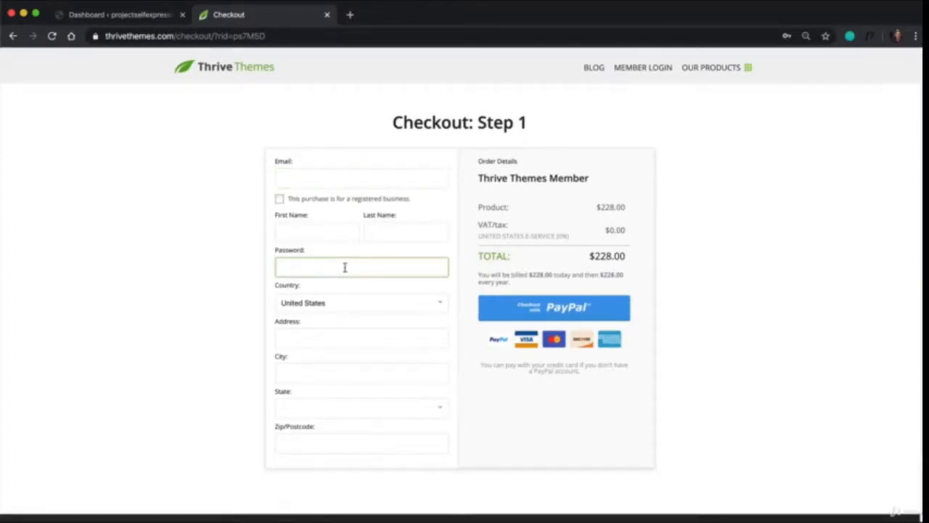
scroll(317, 208, "down", 1)
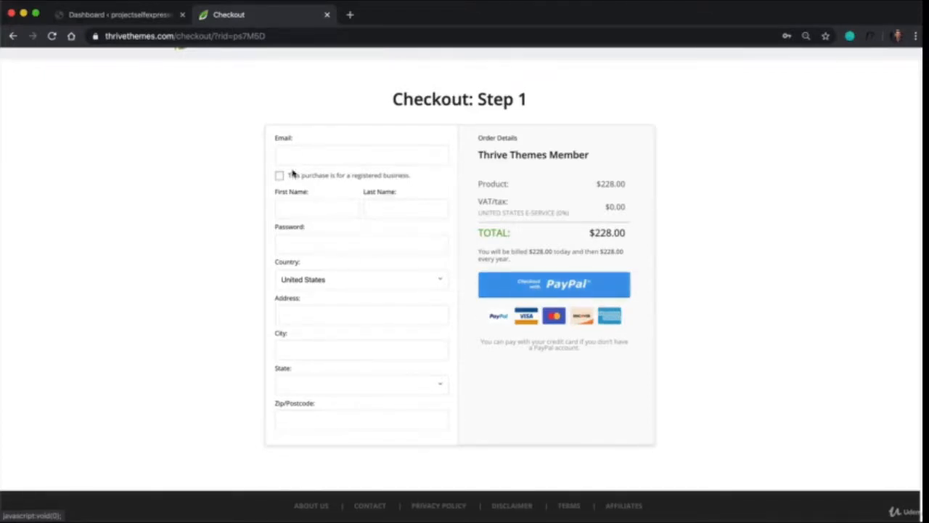
scroll(518, 208, "up", 1)
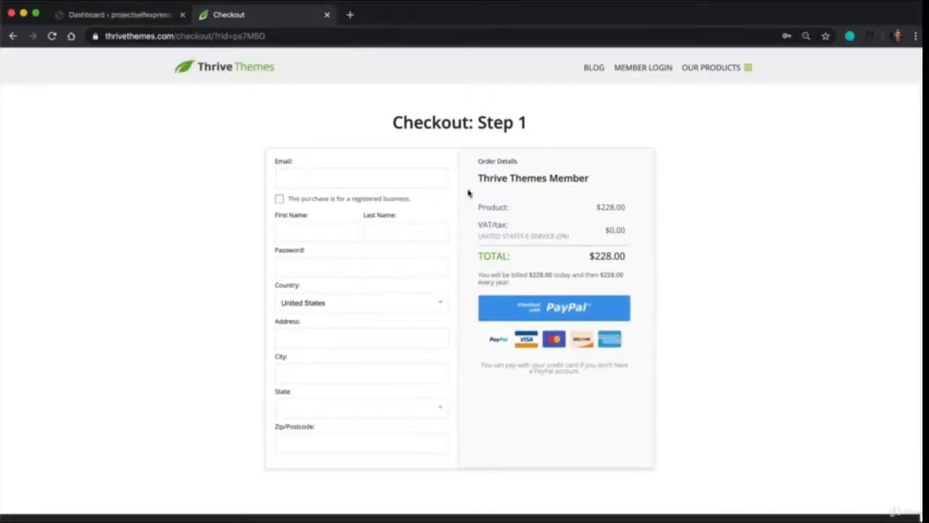
Log in to the Thrive Themes member area with the saved account e-mail and password
left_click(654, 71)
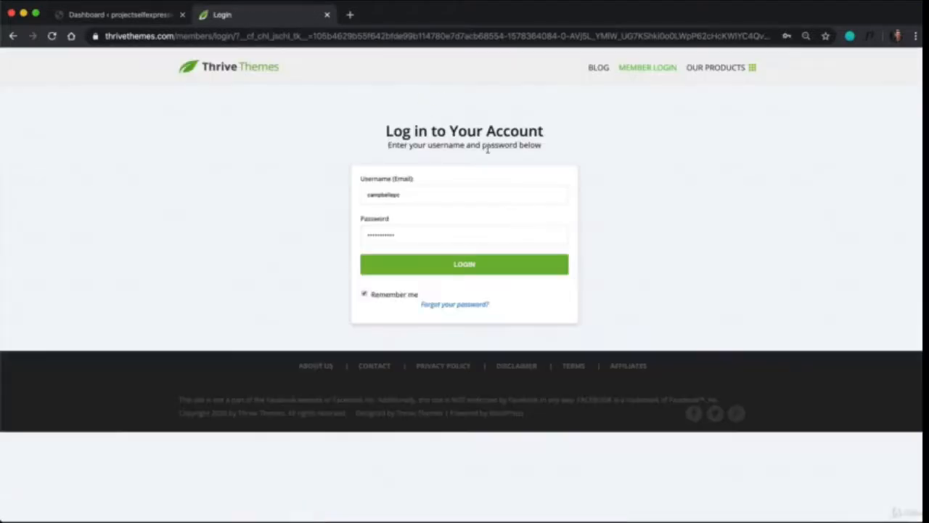
double_click(442, 189)
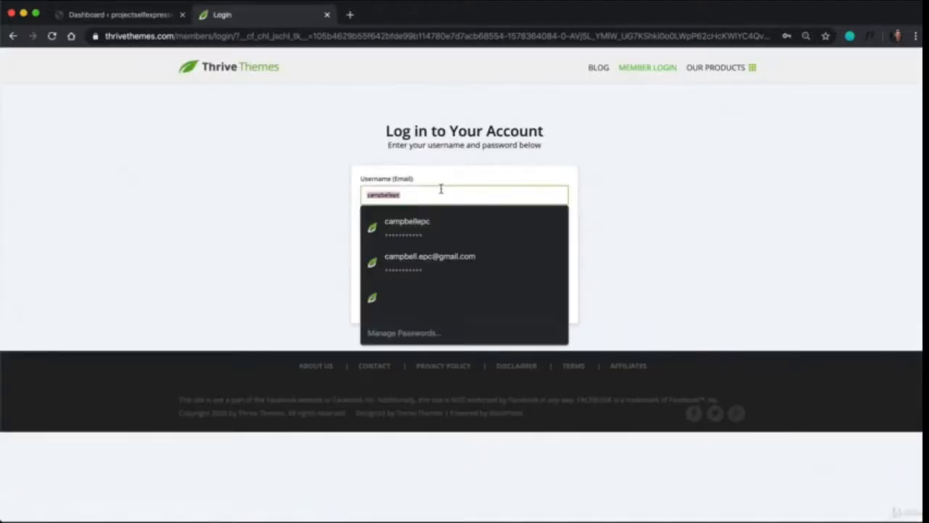
left_click(432, 261)
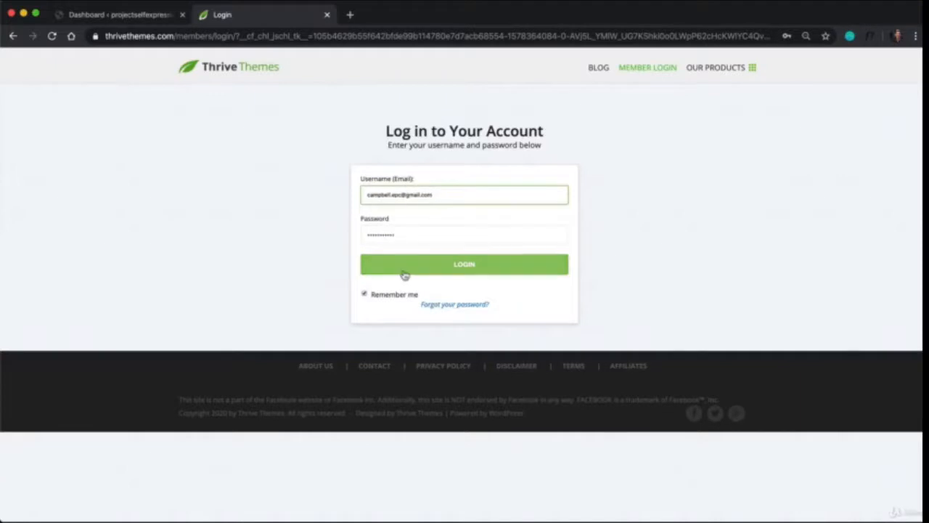
left_click(404, 275)
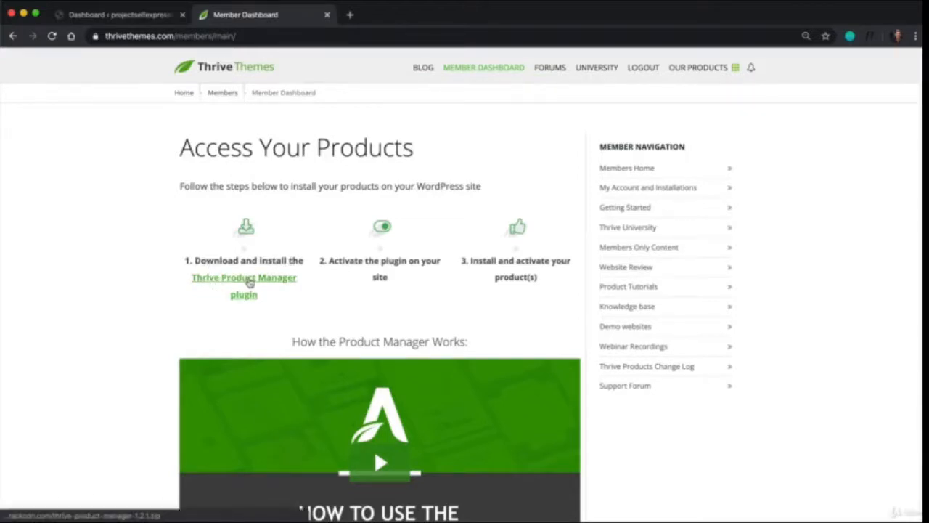
Download the Thrive Product Manager plugin and open the plugin upload form in the WordPress site's admin area
left_click(249, 281)
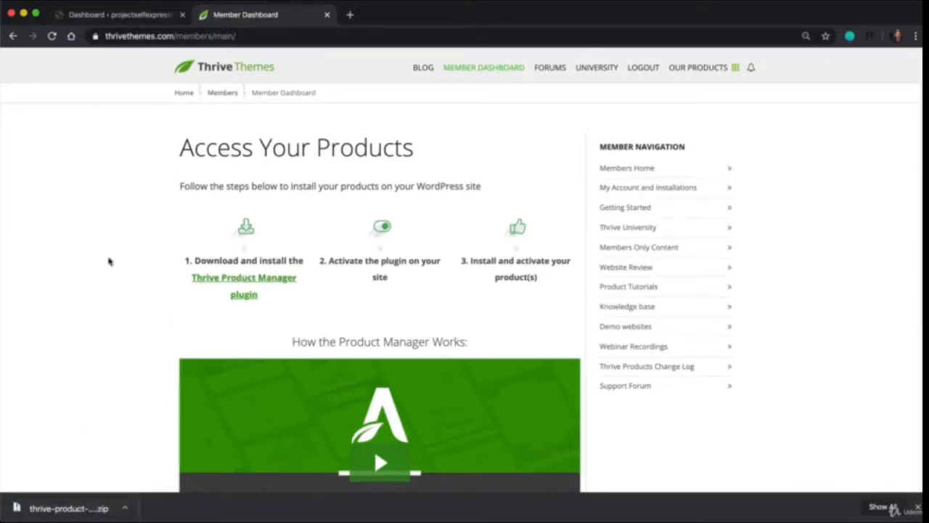
left_click(149, 14)
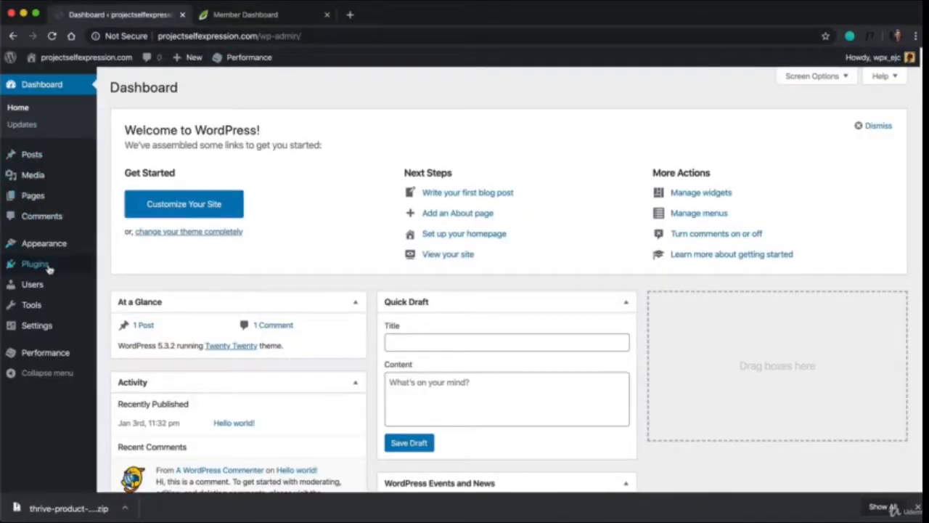
mouse_move(48, 269)
left_click(121, 284)
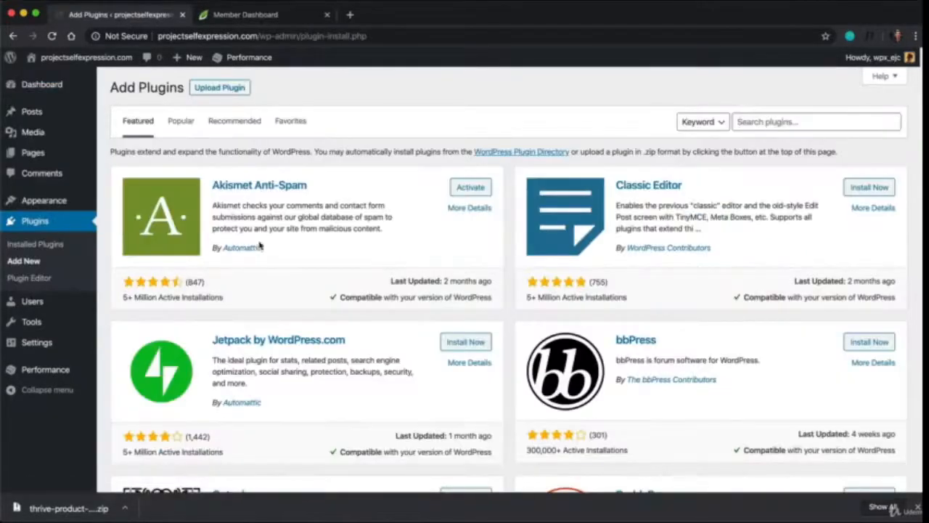
left_click(219, 93)
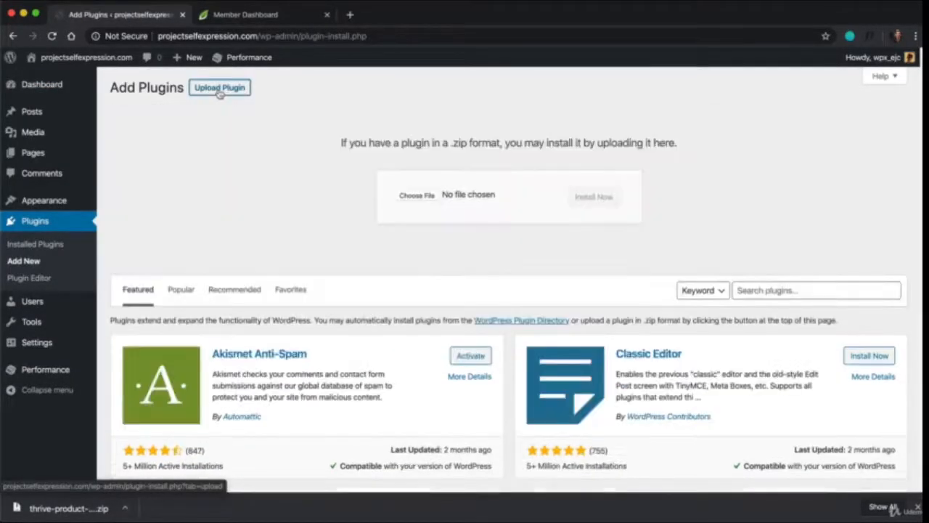
Choose thrive-product-manager-1.2.1.zip from the Downloads folder as the plugin file to upload
left_click(410, 197)
left_click(276, 156)
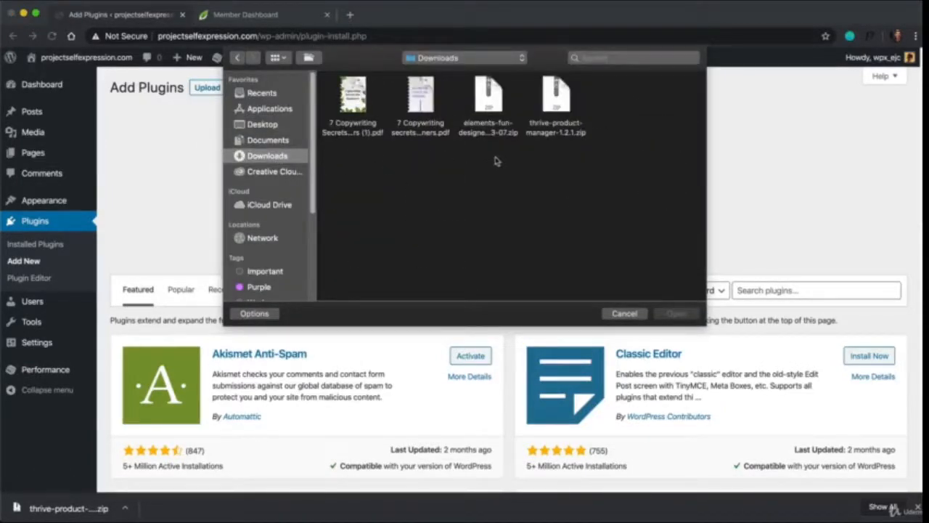
left_click(563, 102)
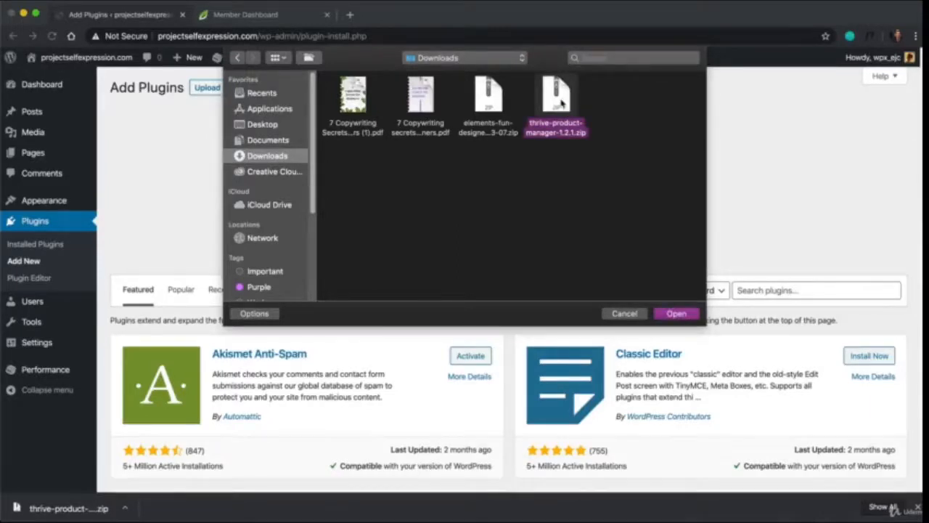
double_click(561, 104)
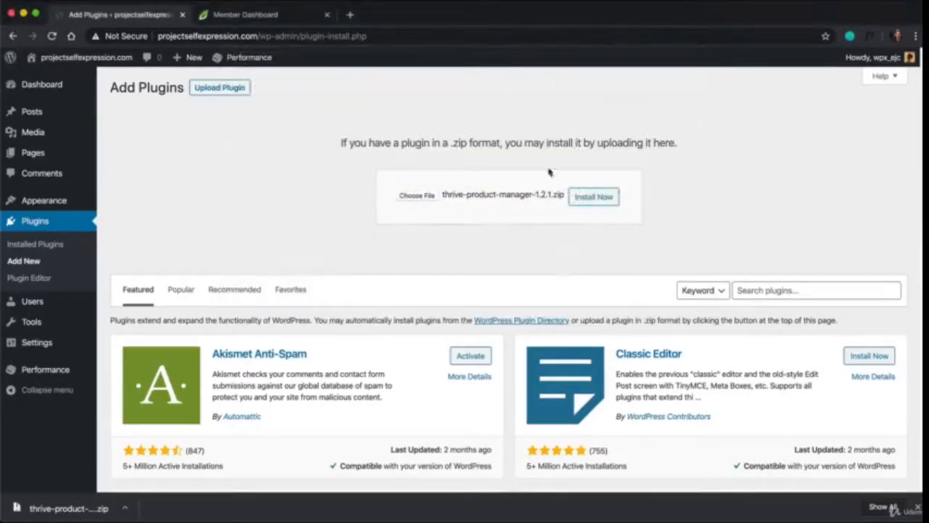
Install and activate the uploaded Thrive Product Manager plugin, and open its list of available products
left_click(605, 204)
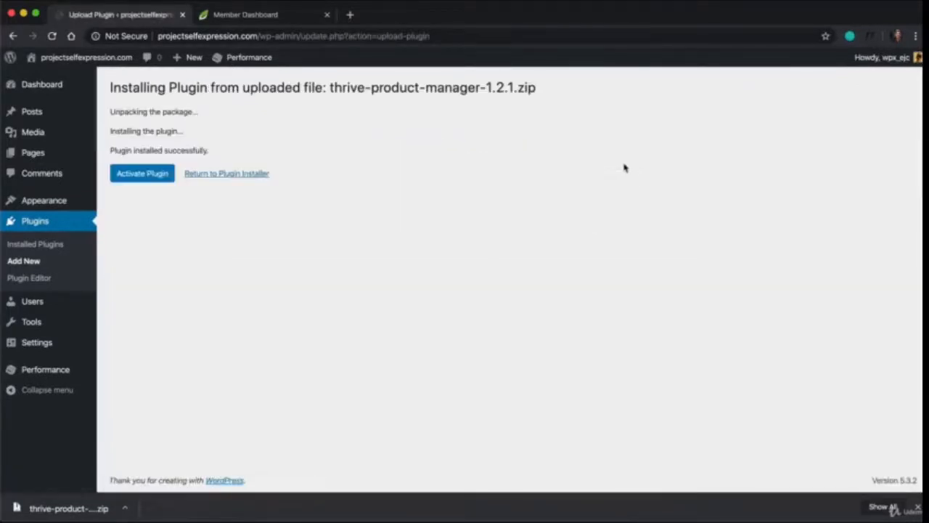
left_click(148, 176)
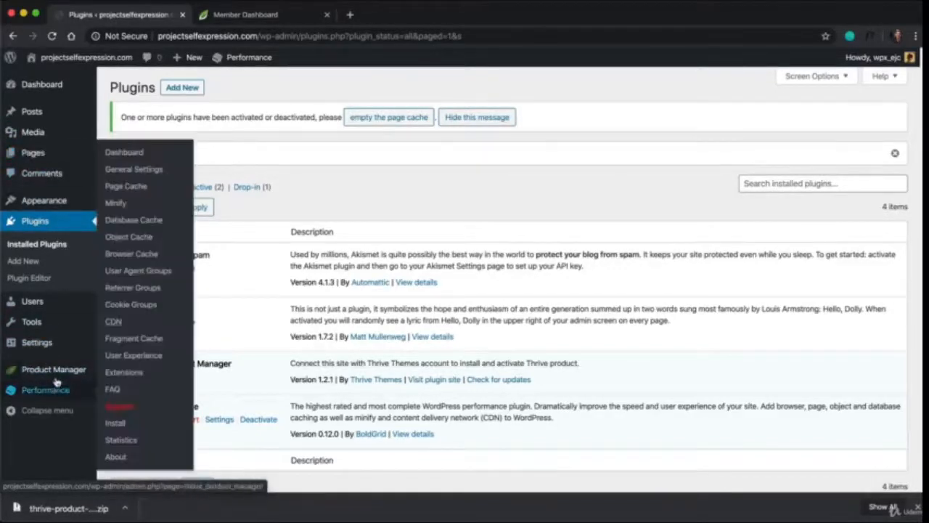
left_click(58, 377)
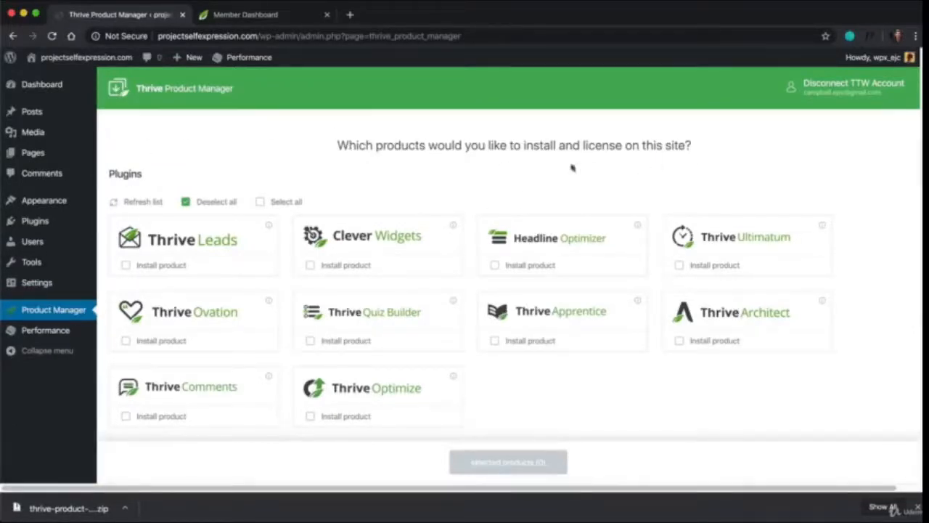
Install the Thrive Architect plugin through the Product Manager and continue to the Thrive Themes dashboard
left_click(291, 18)
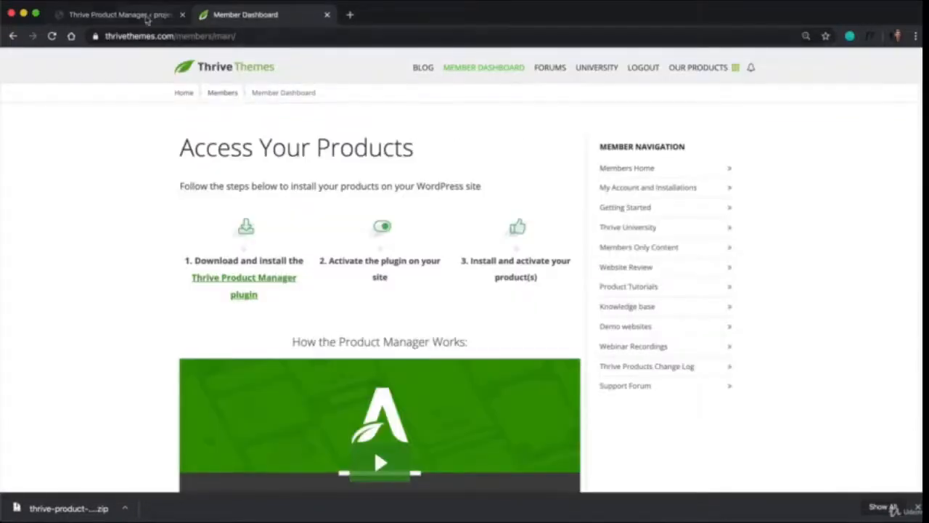
left_click(141, 16)
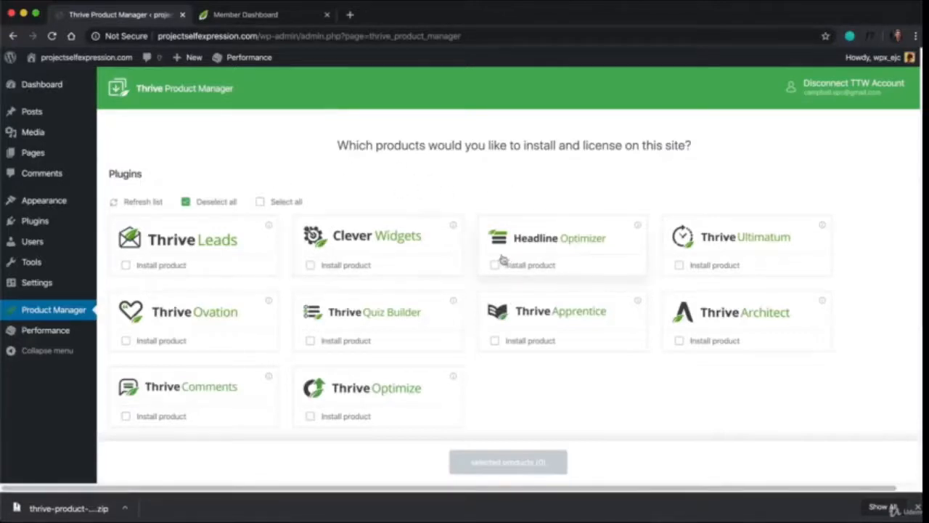
scroll(530, 160, "down", 2)
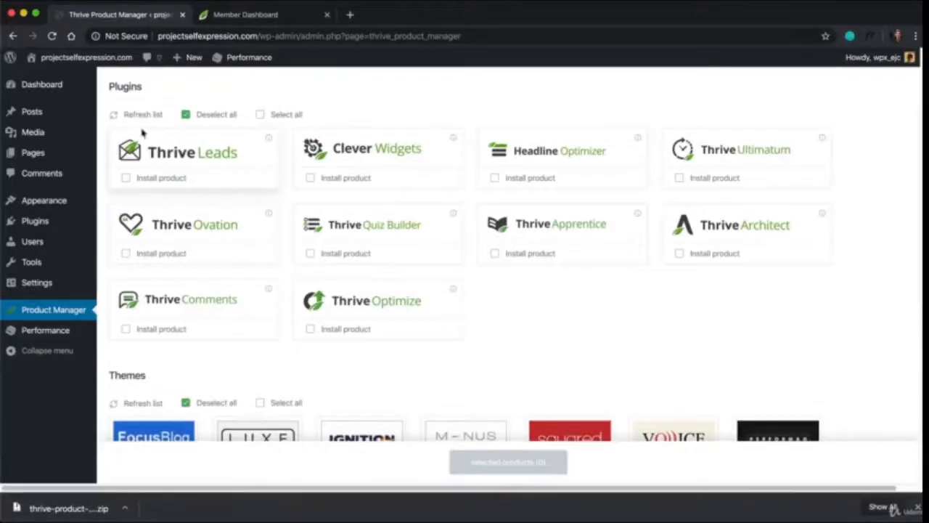
left_click(680, 258)
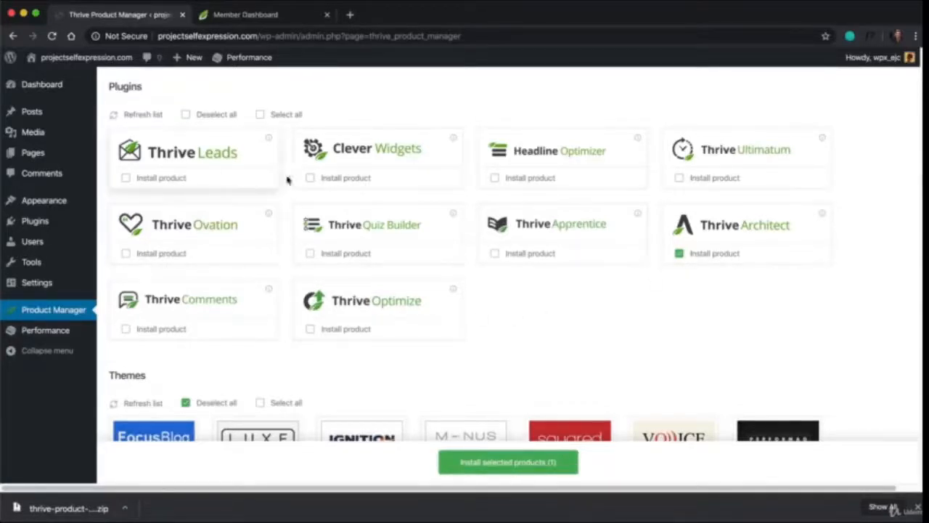
scroll(239, 299, "down", 3)
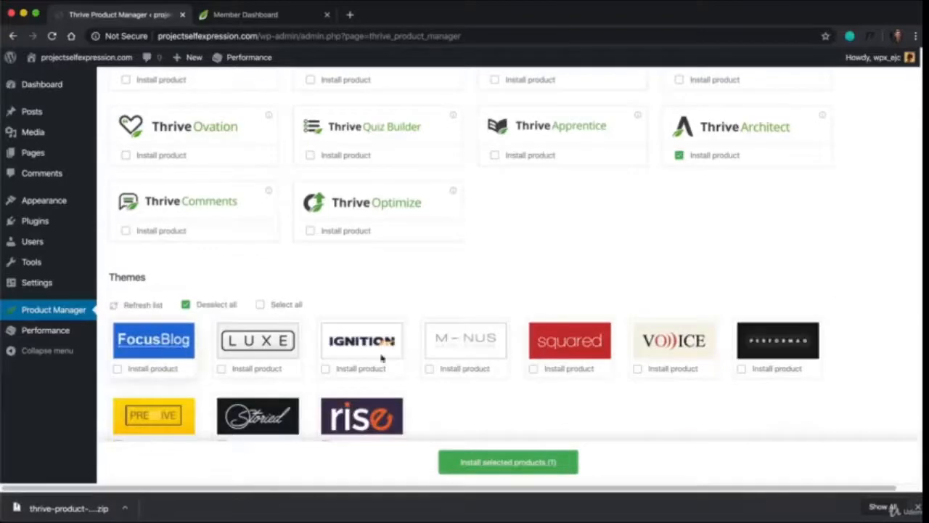
scroll(450, 396, "down", 1)
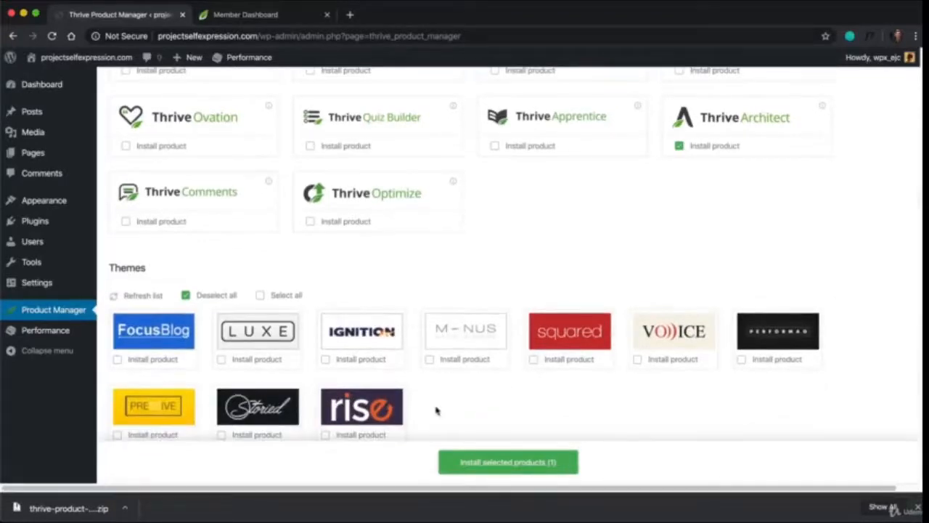
scroll(476, 296, "up", 6)
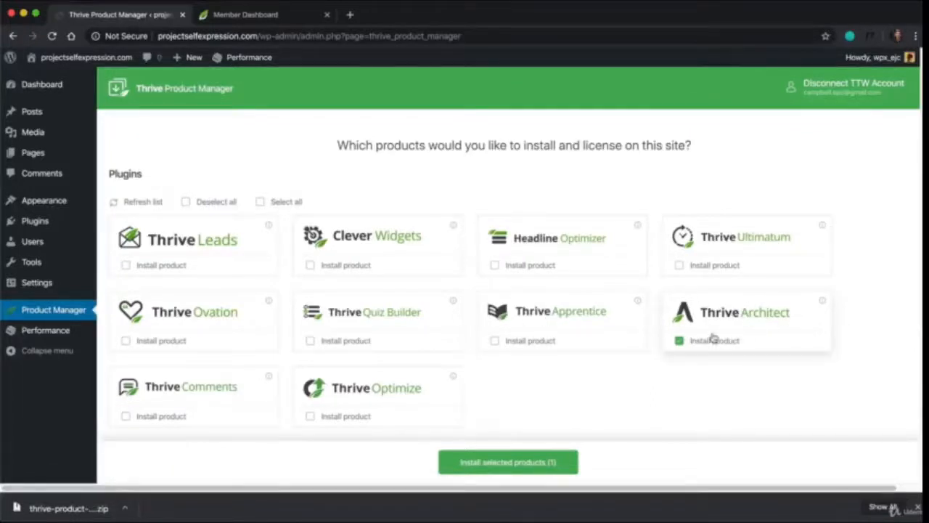
scroll(509, 341, "down", 1)
scroll(510, 341, "down", 2)
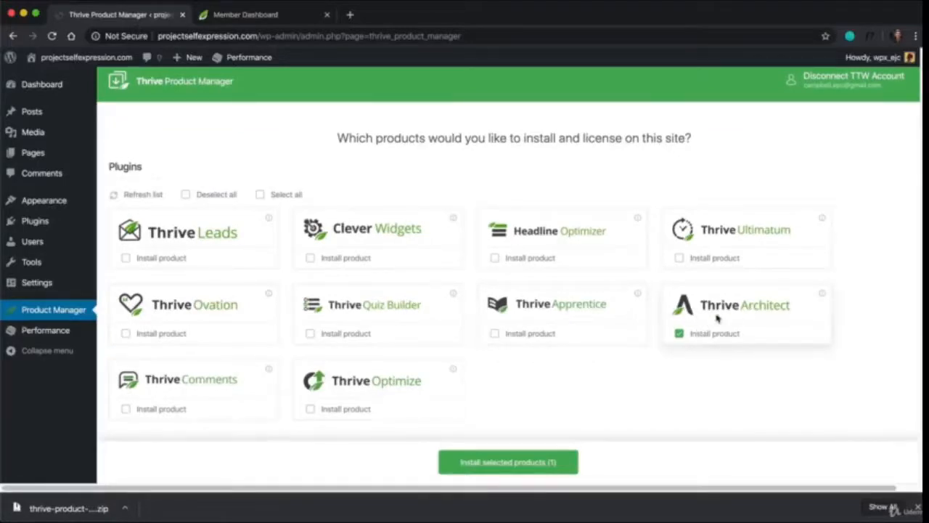
left_click(516, 462)
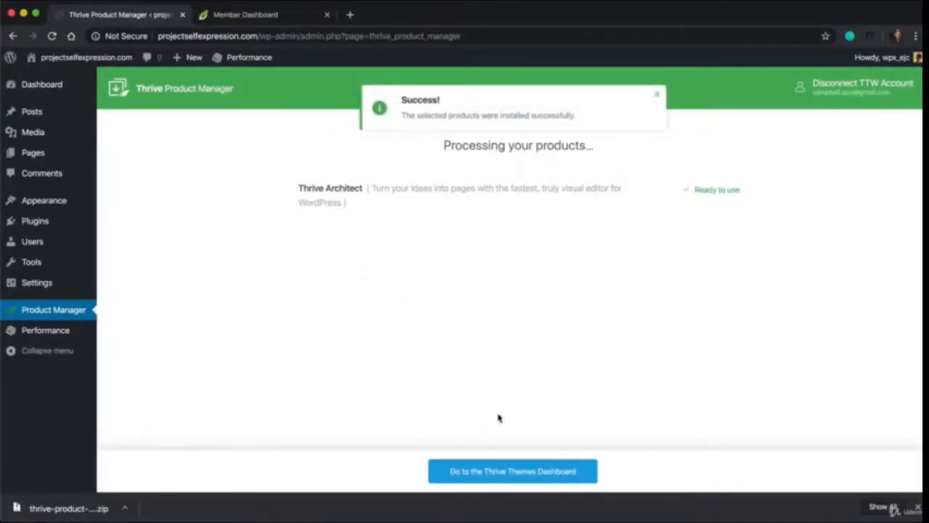
left_click(501, 476)
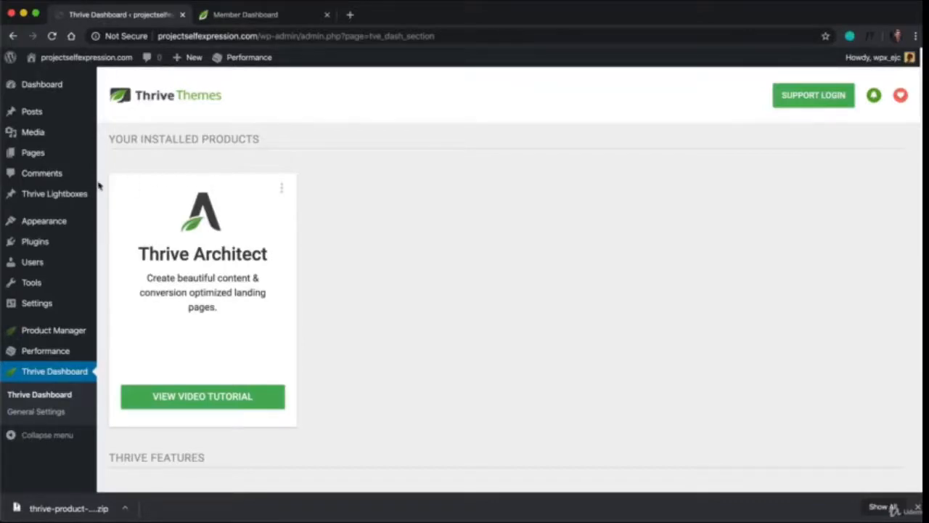
View the live front page of projectselfexpression.com in a new browser tab
left_click(350, 15)
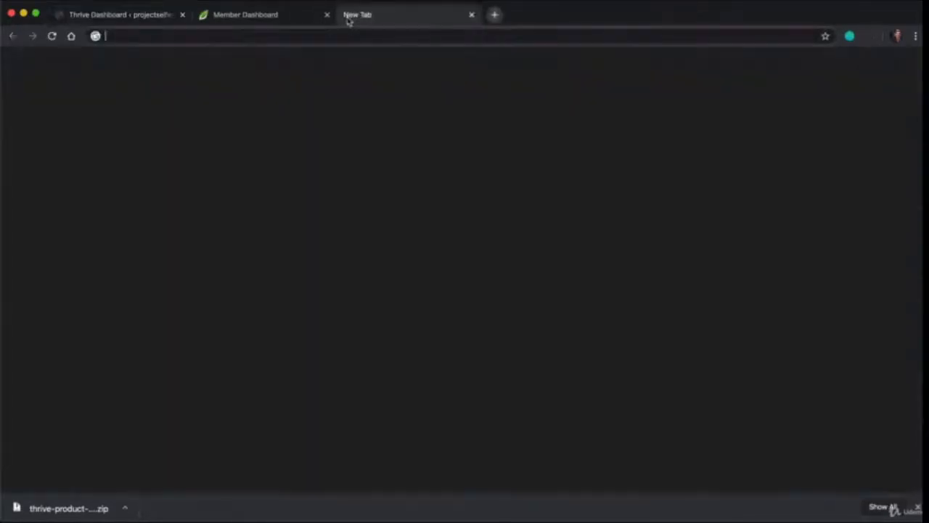
type("projec")
key("Return")
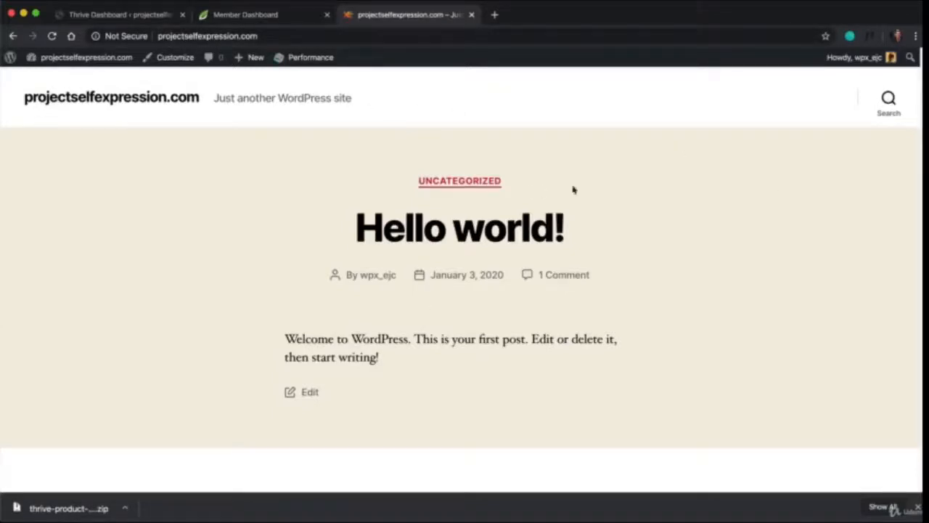
scroll(557, 259, "down", 1)
Create a new WordPress page titled Homepage and publish it
left_click(169, 18)
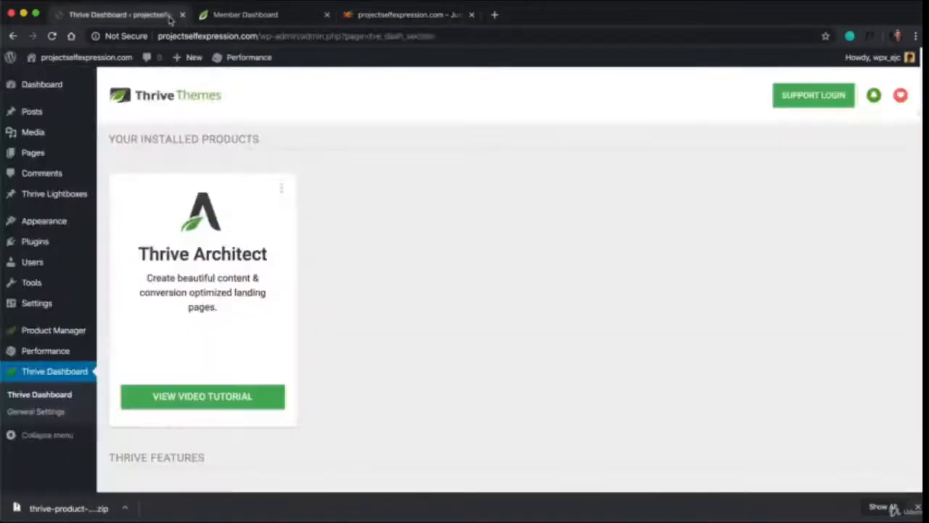
mouse_move(40, 157)
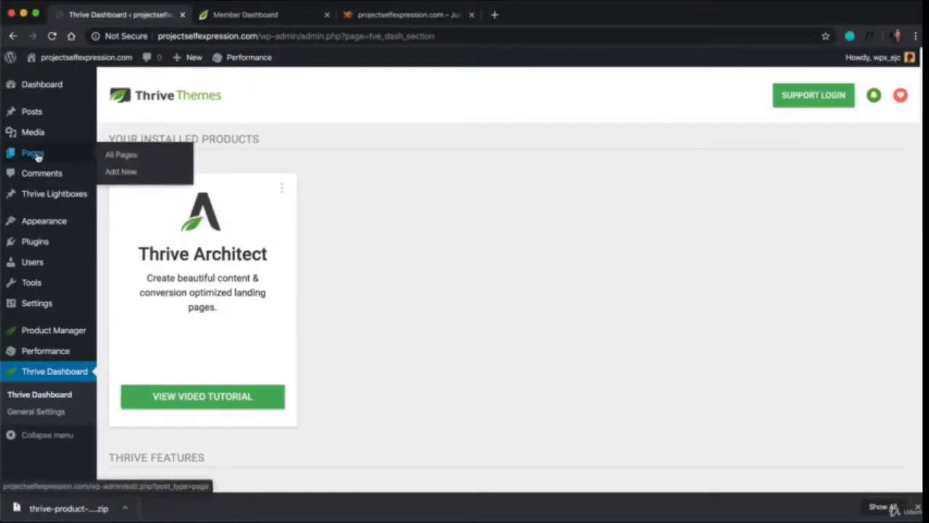
left_click(124, 171)
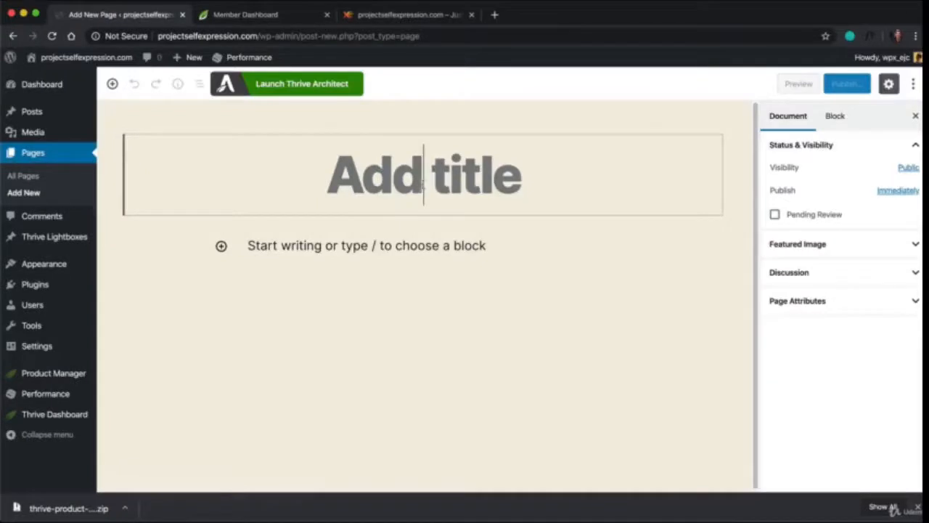
left_click(423, 183)
type("Homepage")
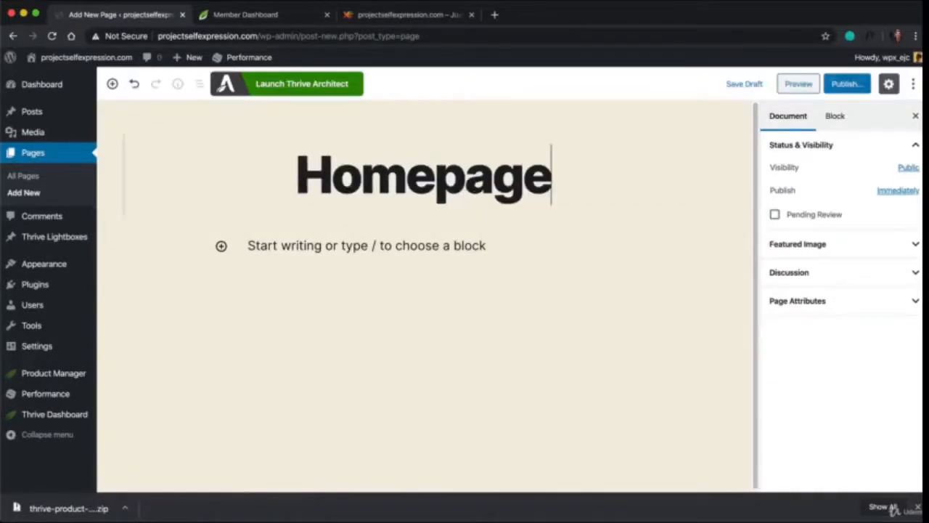
left_click(842, 89)
left_click(869, 90)
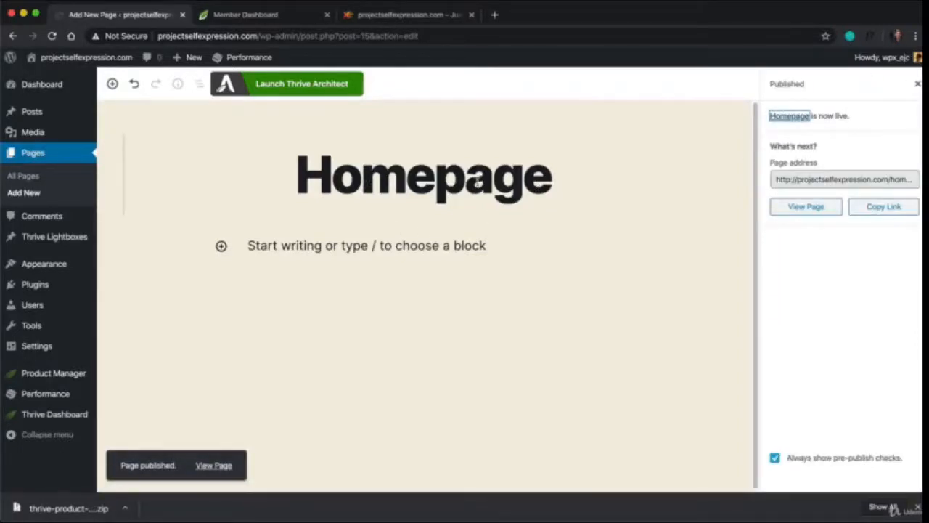
Launch Thrive Architect for the Homepage page and place the live site's browser tab directly after the editor's tab
left_click(306, 84)
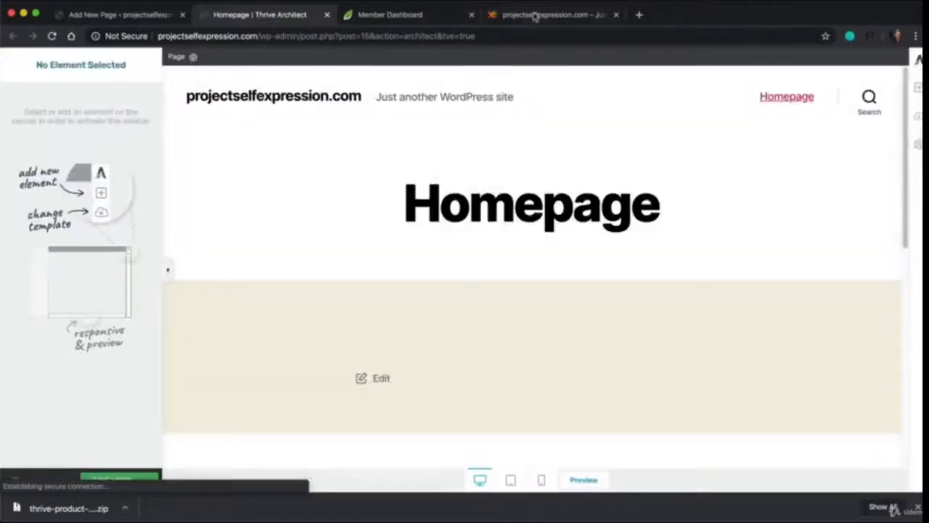
left_click_drag(534, 16, 394, 24)
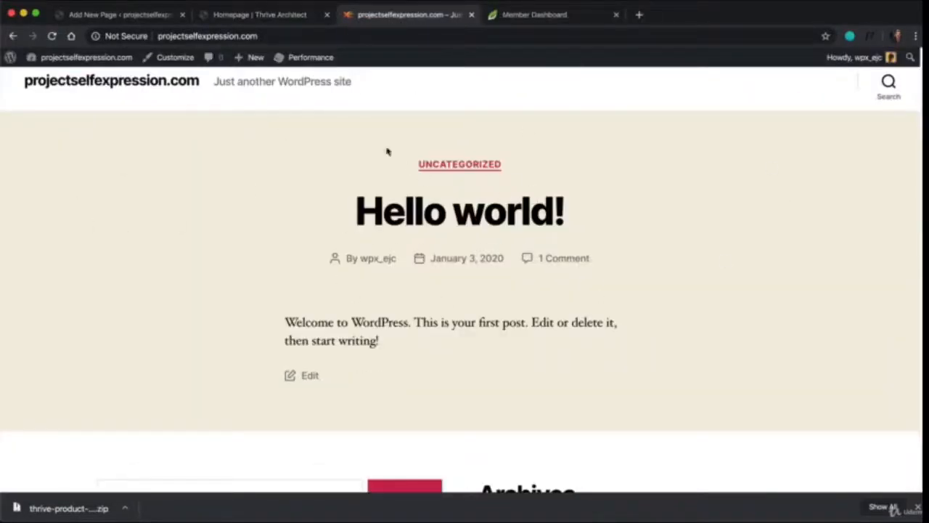
left_click(305, 15)
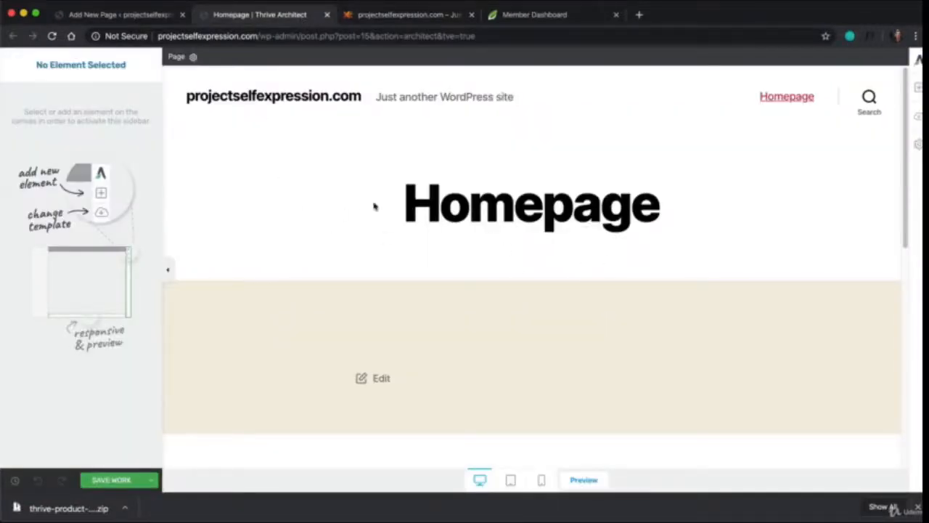
Apply the Not PS Smart Homepage landing page template from the Not PS Smart set to the page
left_click(917, 124)
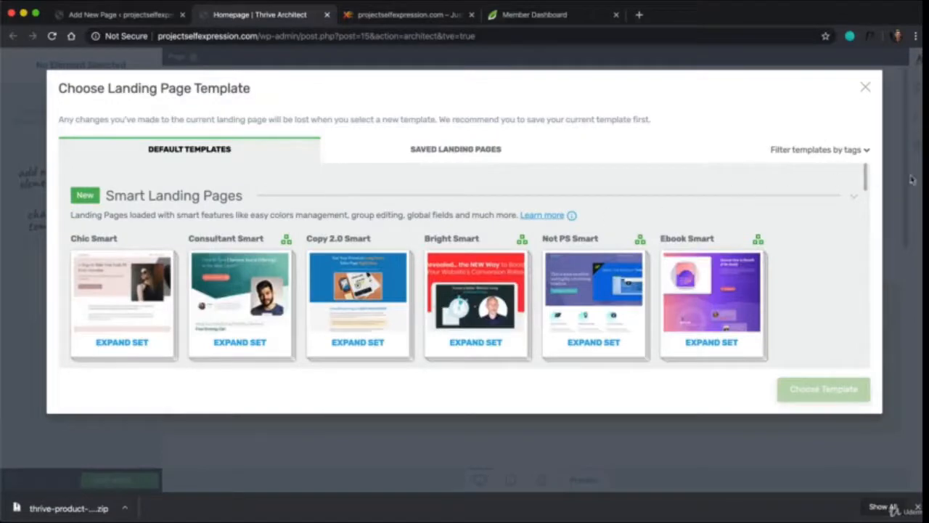
left_click_drag(866, 183, 842, 183)
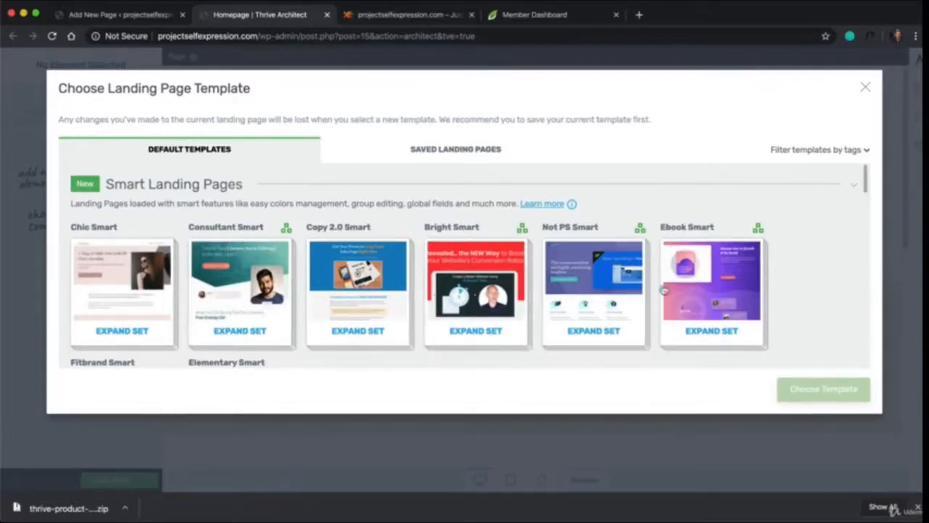
left_click(619, 333)
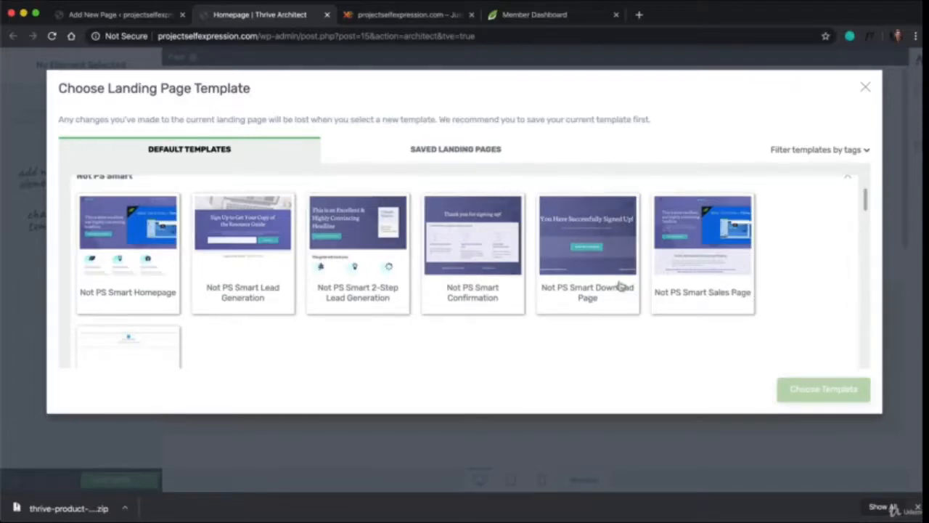
scroll(527, 280, "down", 2)
scroll(383, 308, "up", 3)
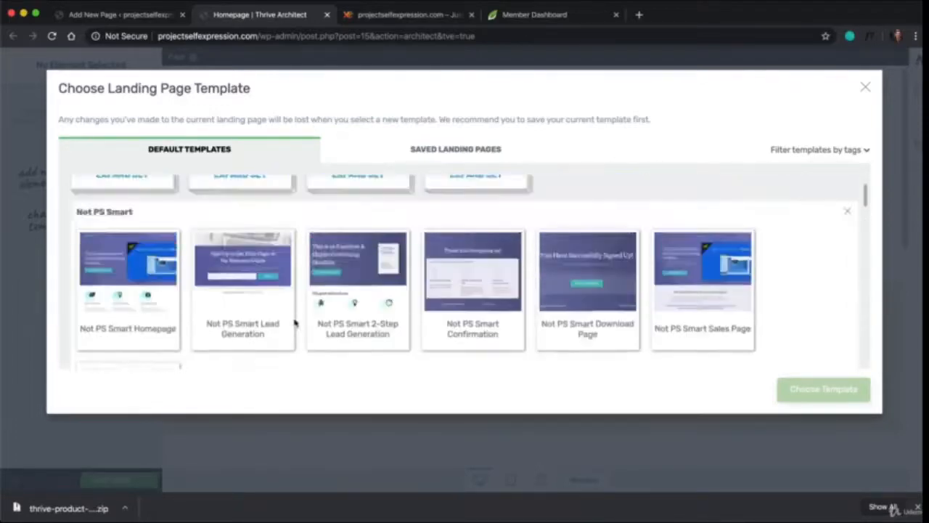
scroll(278, 317, "down", 1)
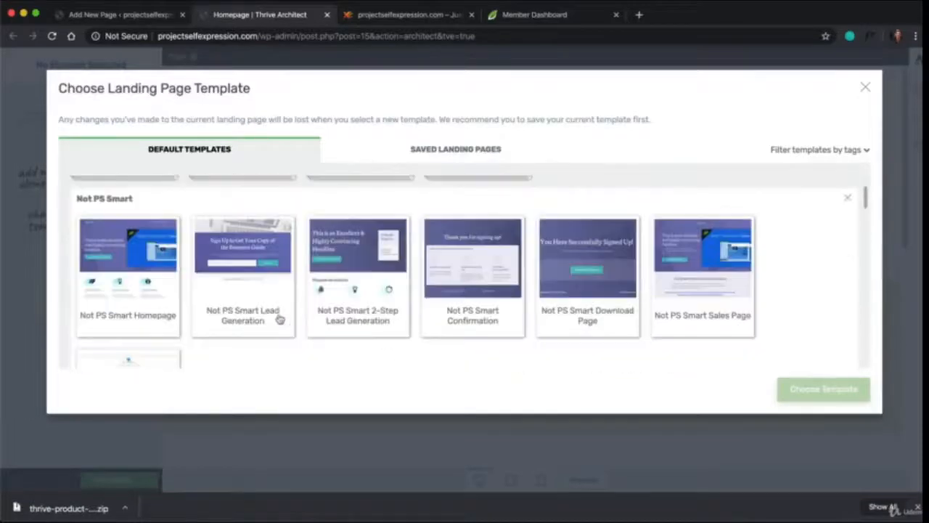
left_click(127, 289)
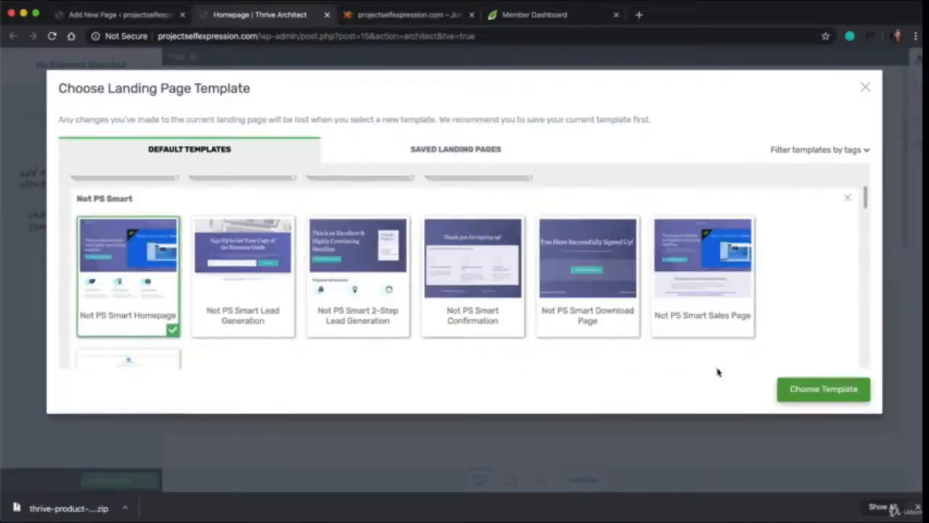
left_click(790, 385)
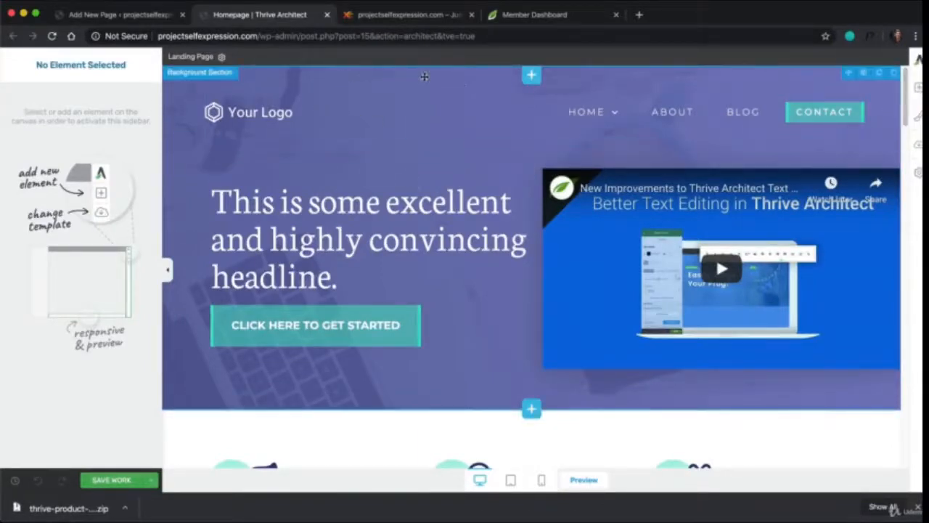
Try editing the template's main headline by adding a few trial characters at its end and deleting them again
scroll(905, 101, "down", 1)
left_click_drag(904, 104, 872, 103)
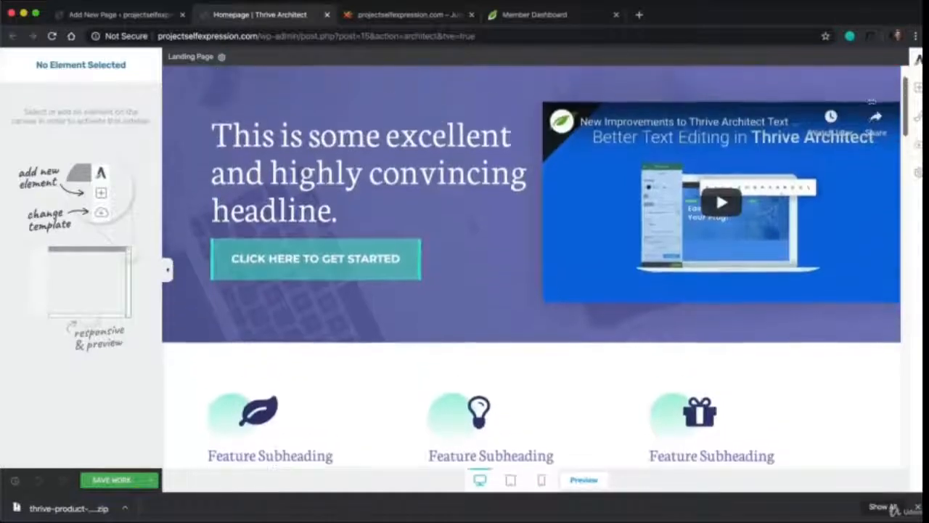
left_click(456, 203)
type("kafjldlfj")
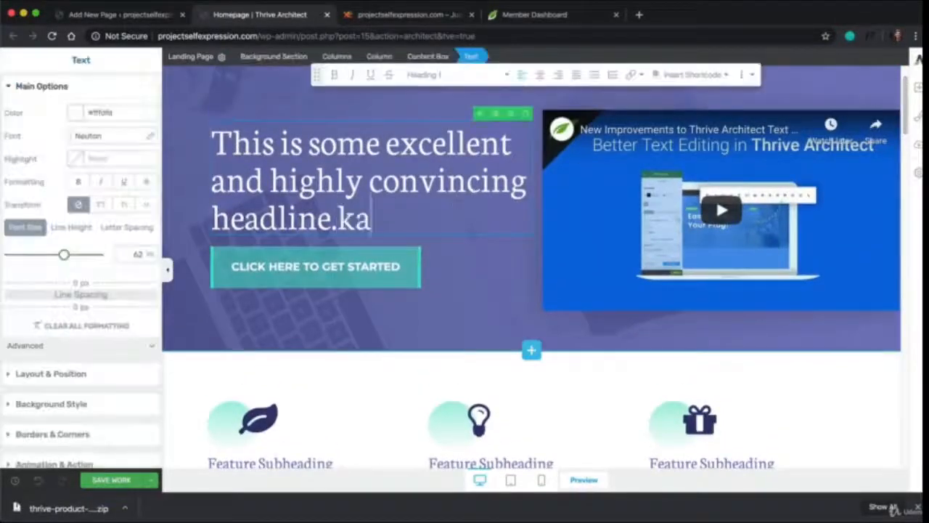
key("BackSpace")
key("BackSpace")
key("BackSpace")
key("BackSpace")
key("BackSpace")
key("BackSpace")
key("BackSpace")
key("BackSpace")
key("BackSpace")
key("BackSpace")
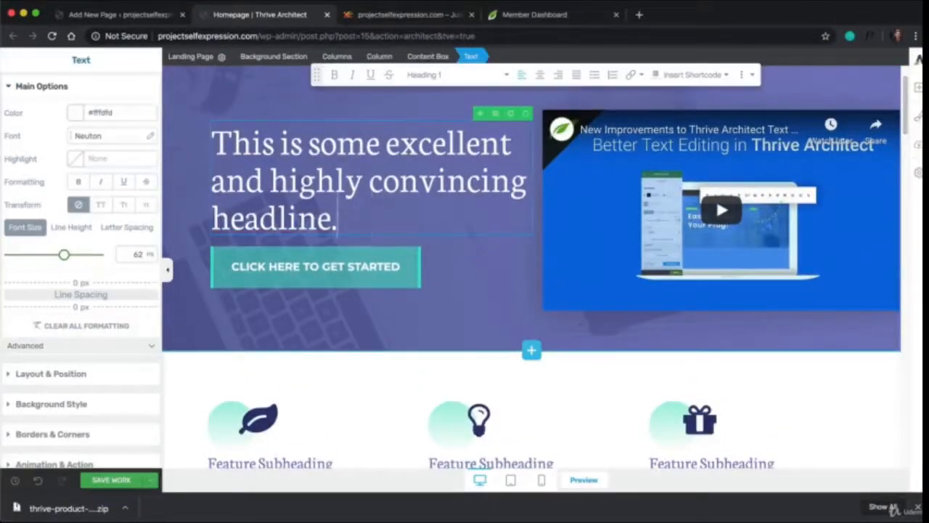
type(".")
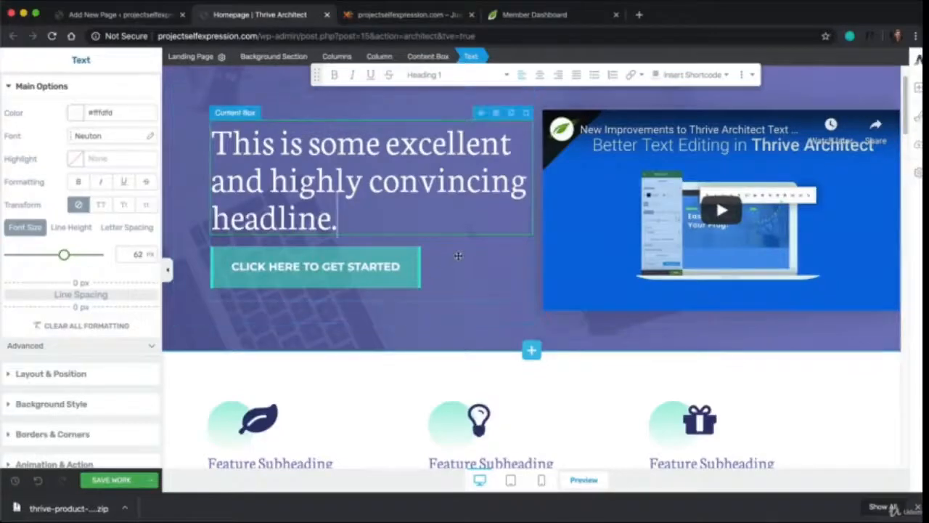
scroll(479, 272, "up", 2)
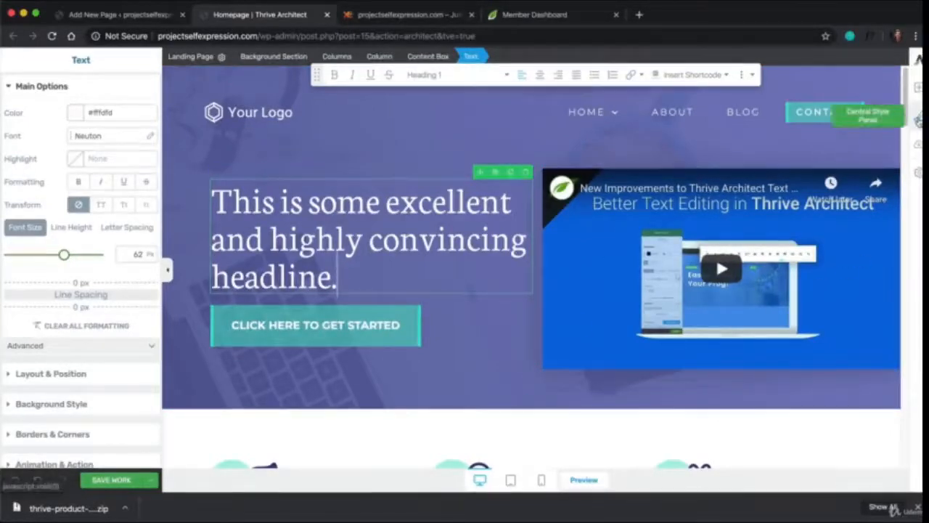
Try the Standard 6 and Standard 3 master colour schemes on the template, and settle on Standard 4
left_click(919, 120)
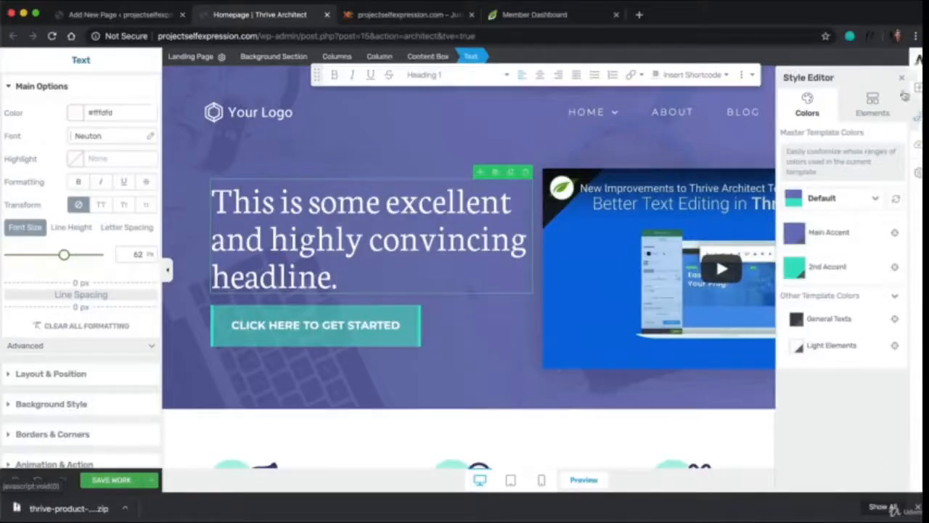
left_click(874, 199)
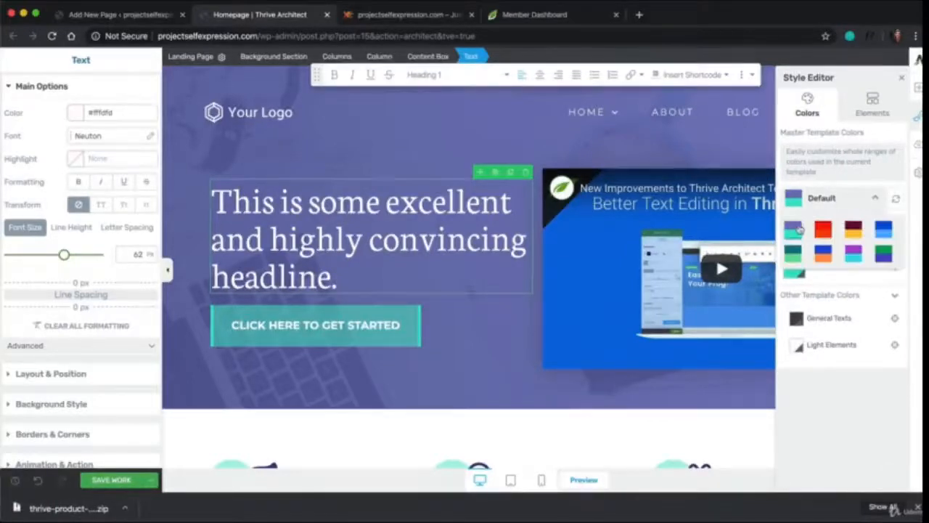
left_click(854, 256)
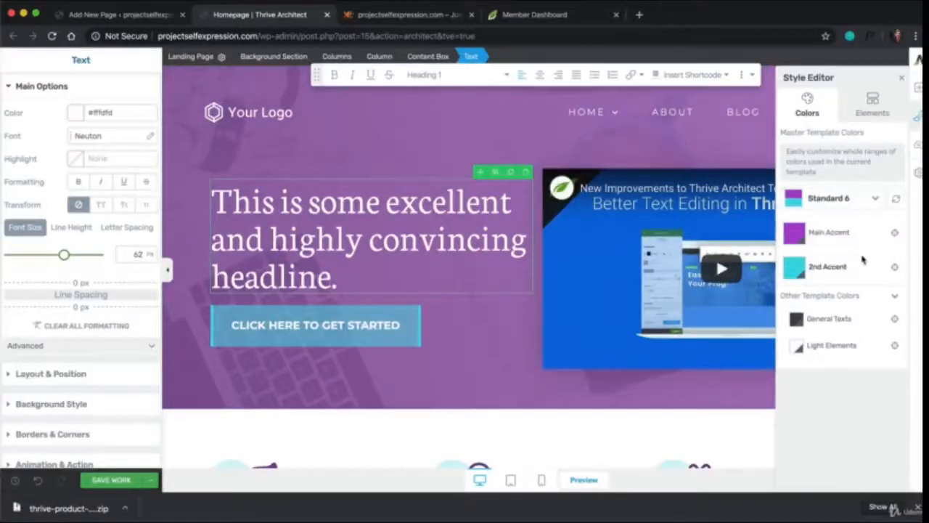
left_click(875, 198)
left_click(883, 242)
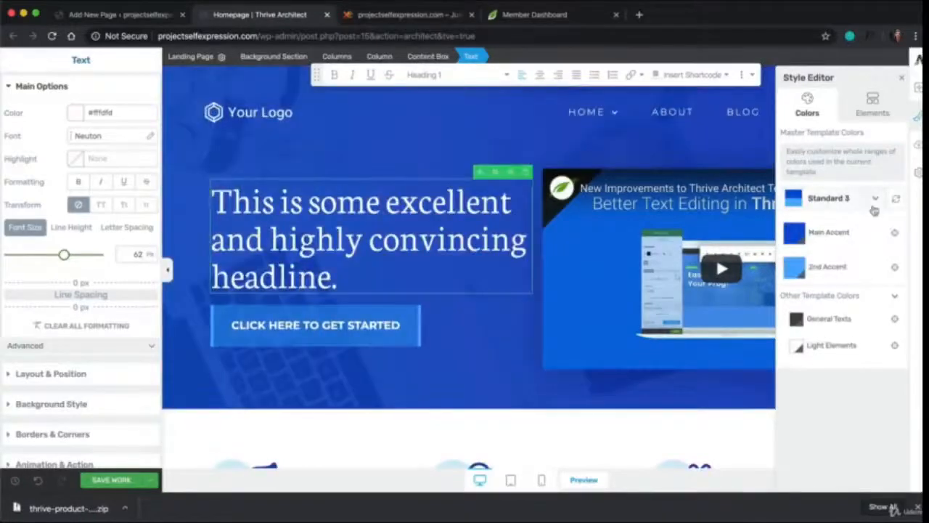
left_click(874, 198)
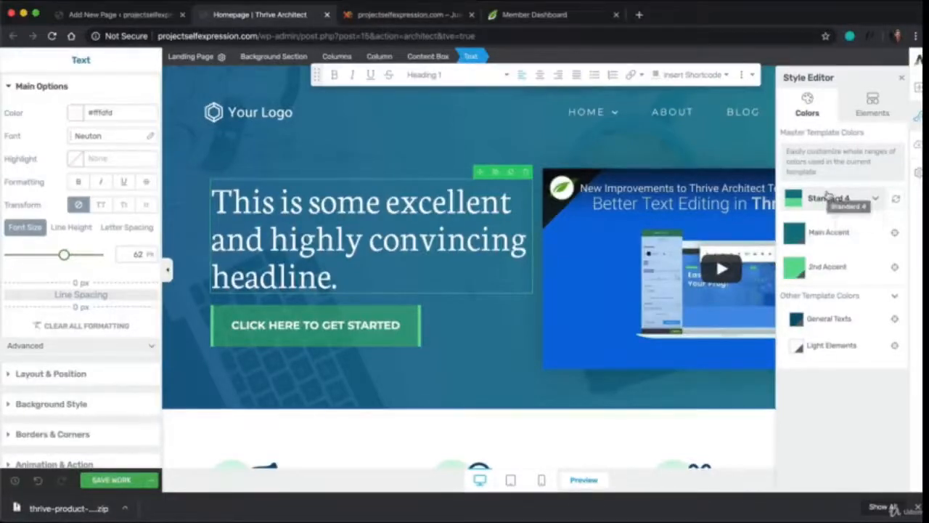
scroll(603, 250, "down", 15)
scroll(603, 250, "down", 4)
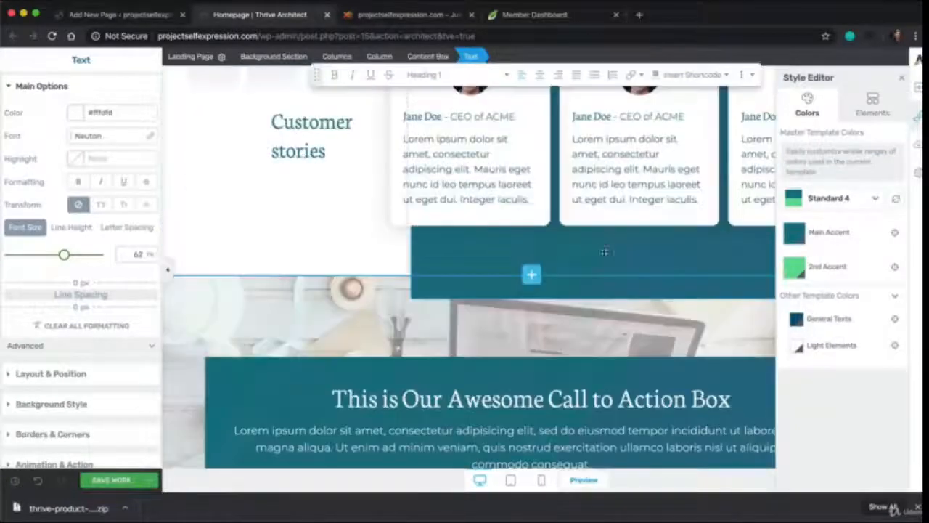
left_click(797, 230)
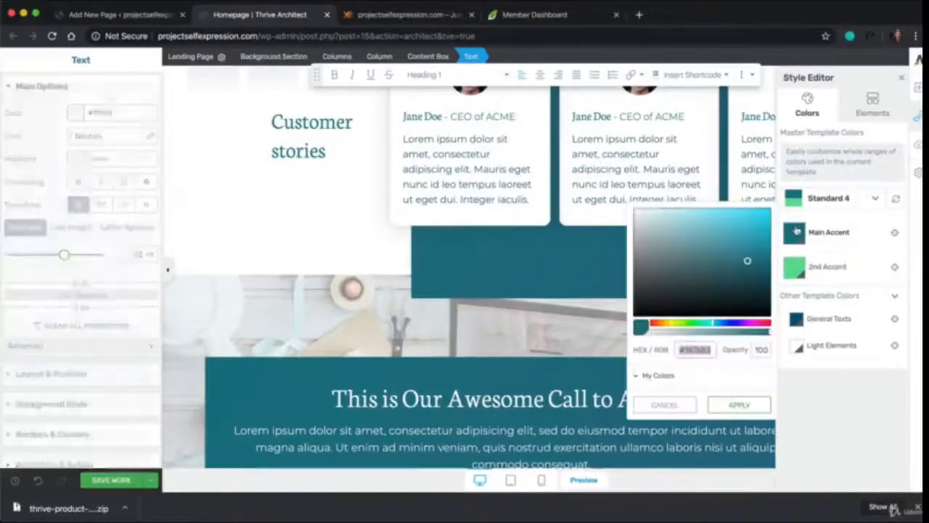
left_click(664, 403)
scroll(573, 222, "up", 10)
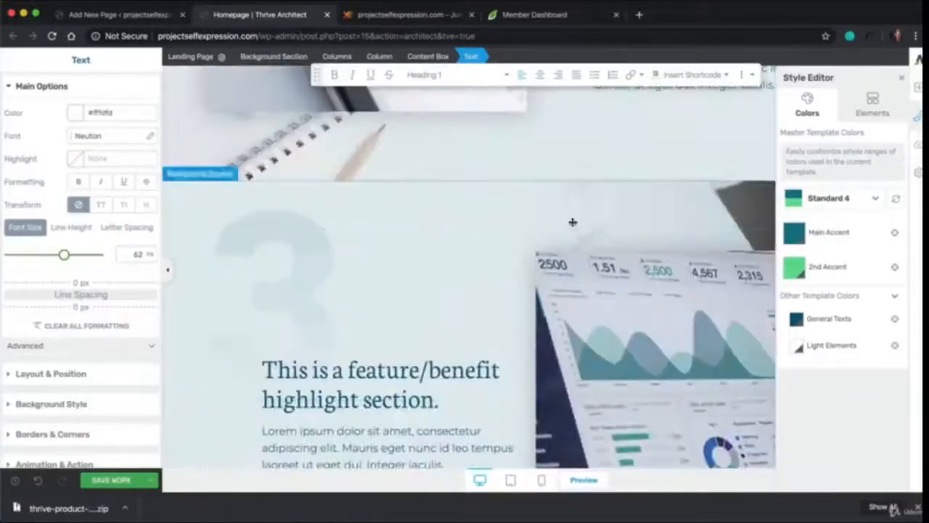
scroll(554, 235, "up", 5)
left_click(821, 199)
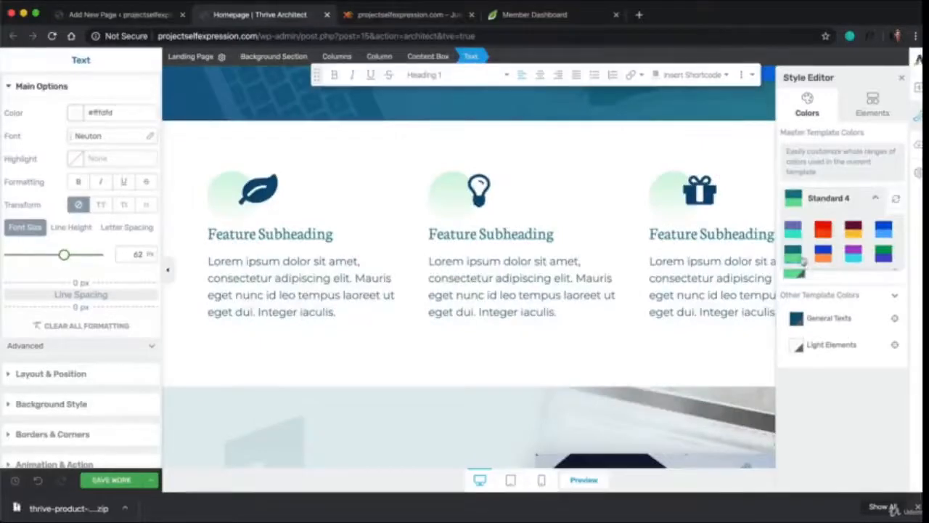
left_click(846, 207)
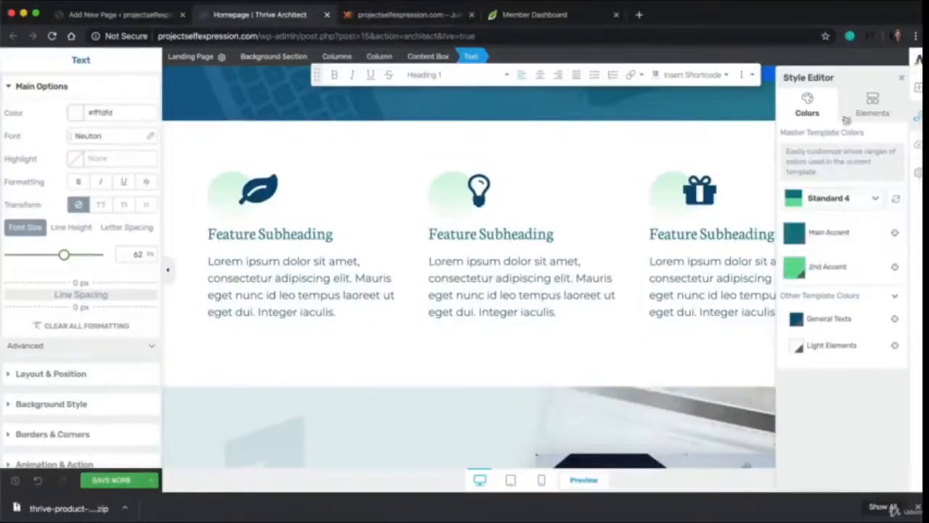
Close the style editor, save the recoloured page and exit to the published Homepage
left_click(902, 77)
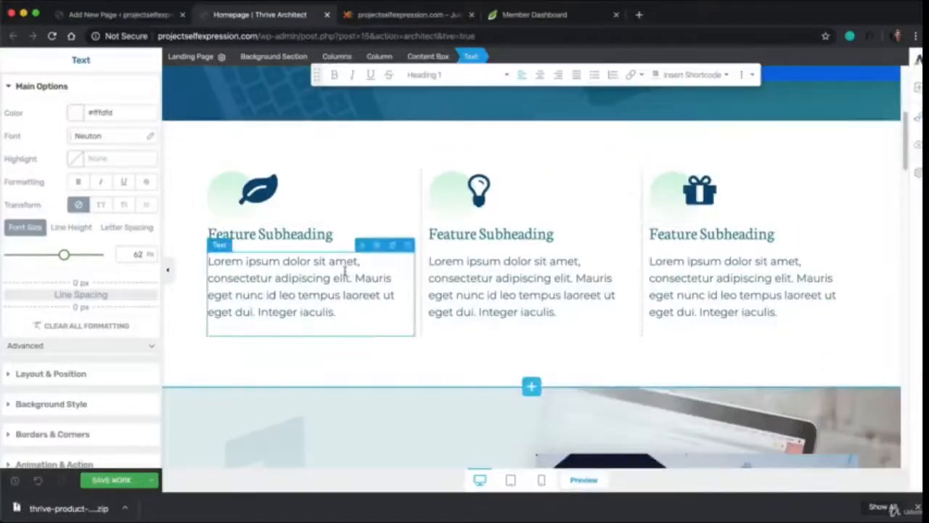
left_click(116, 481)
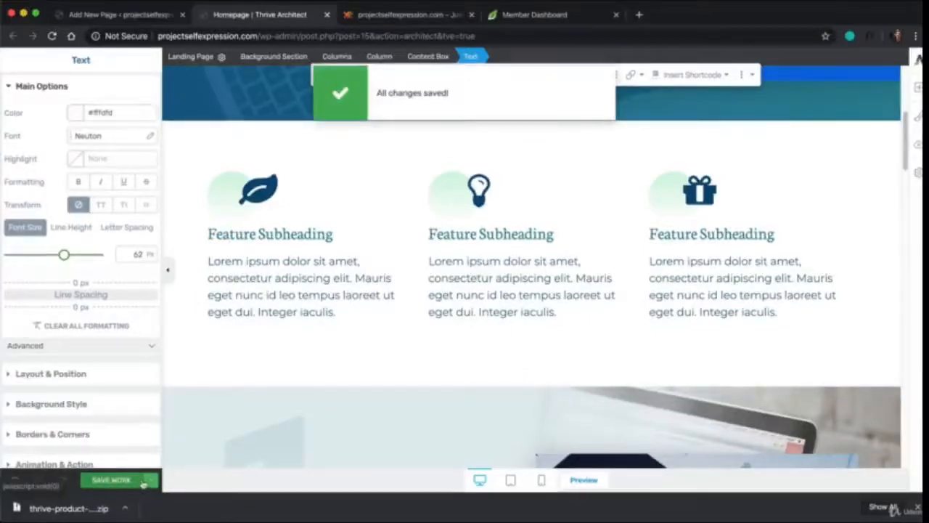
left_click(144, 484)
left_click(51, 435)
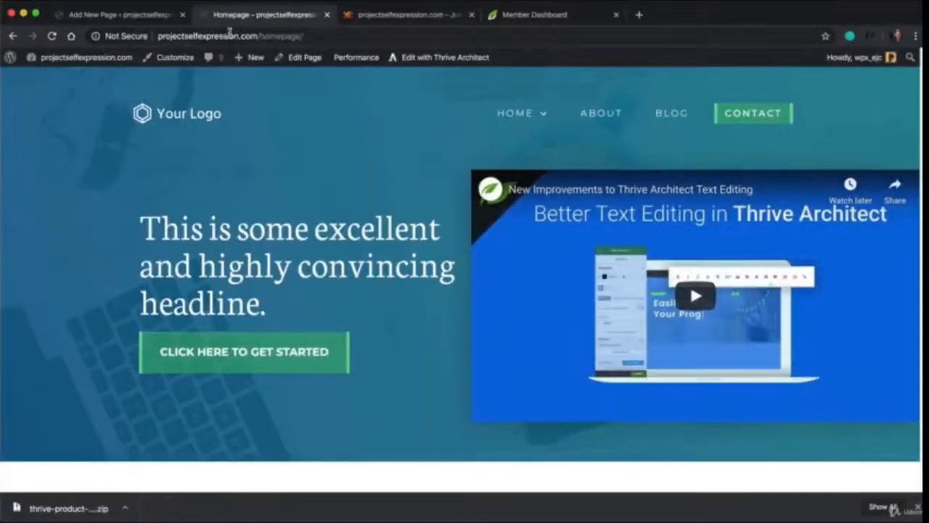
Review the published Homepage and its /homepage/ address, and compare it with what the site's root domain displays
scroll(700, 145, "down", 20)
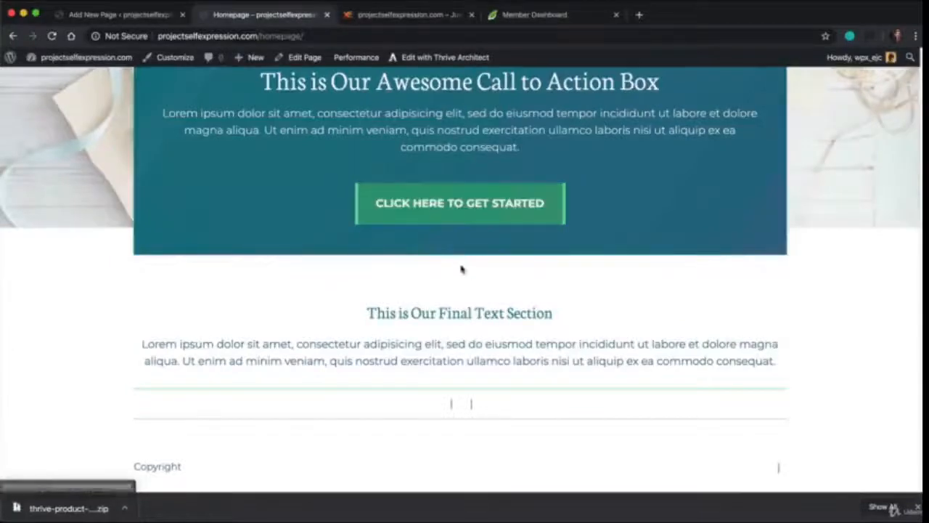
scroll(460, 265, "up", 20)
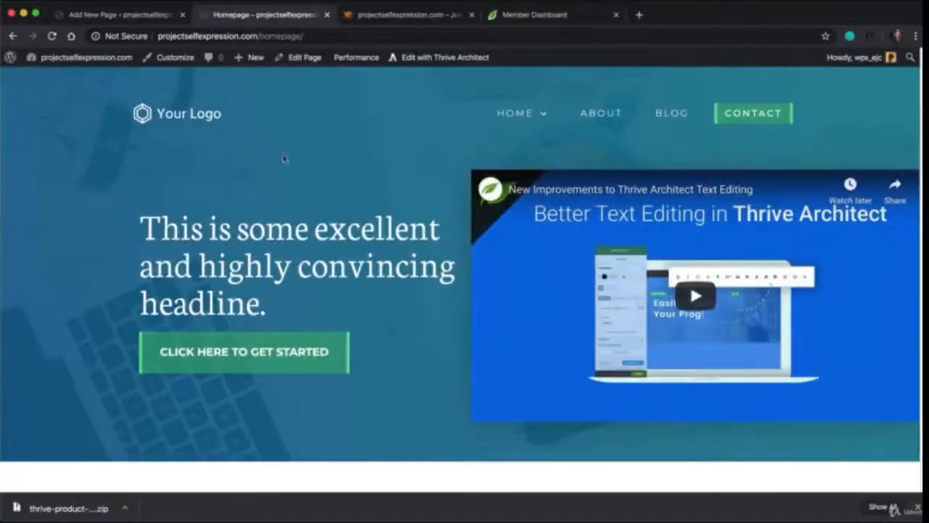
left_click(262, 36)
left_click(270, 37)
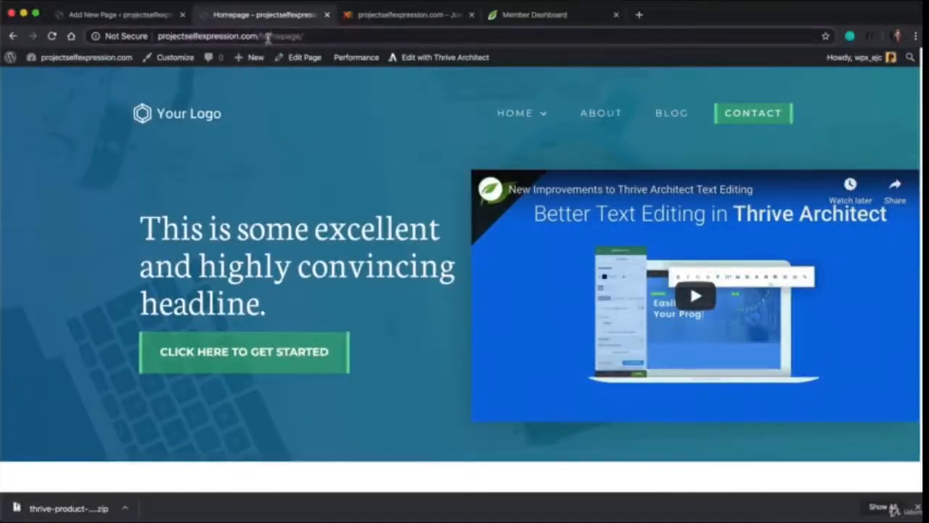
left_click_drag(159, 36, 308, 35)
left_click(258, 35)
left_click(309, 36)
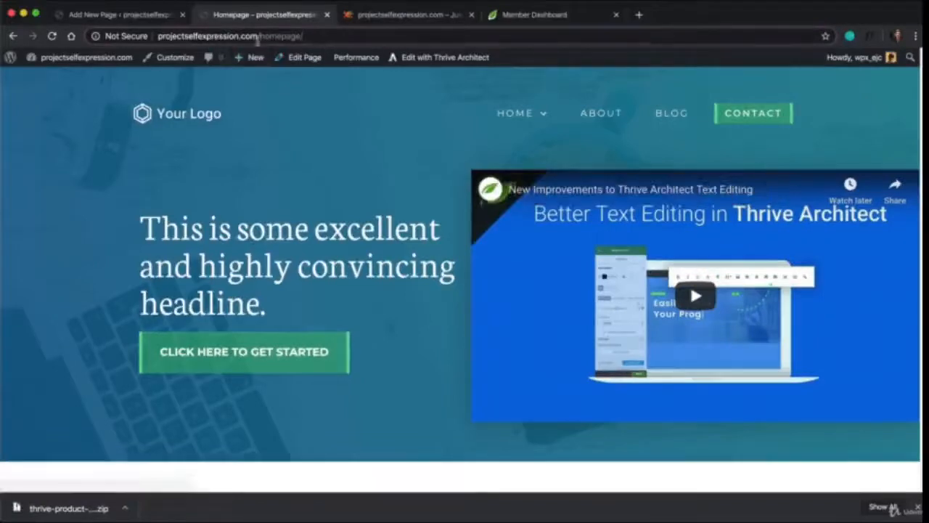
left_click_drag(259, 36, 164, 41)
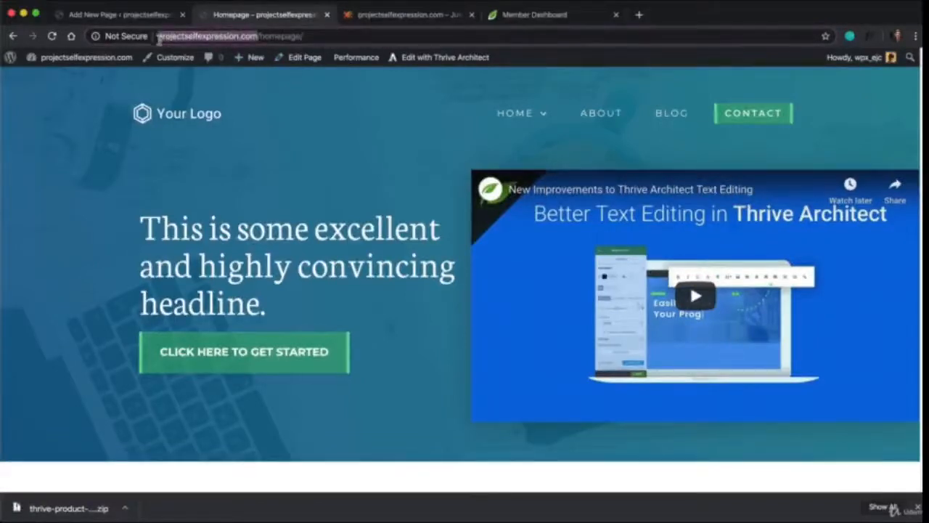
left_click(379, 16)
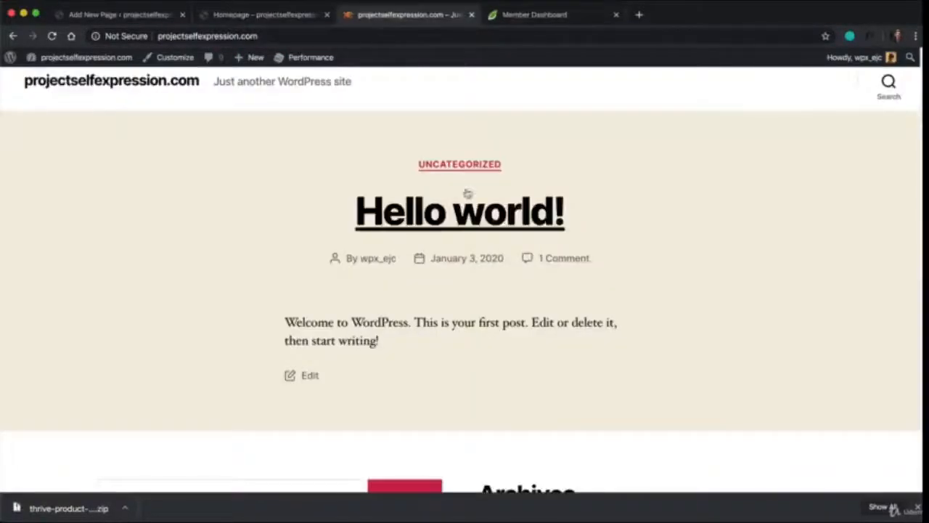
left_click(260, 15)
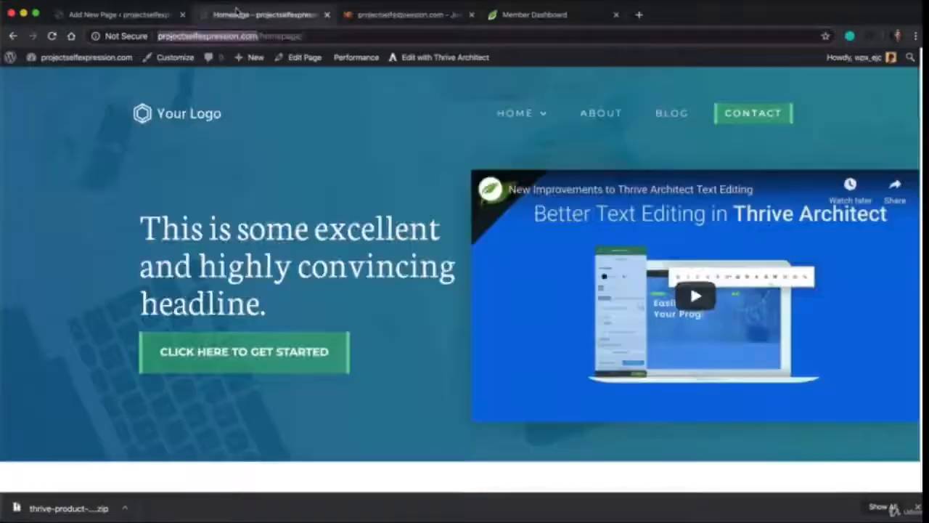
In the WordPress Reading Settings, make the site's homepage display the static page Homepage and save the changes
left_click(145, 16)
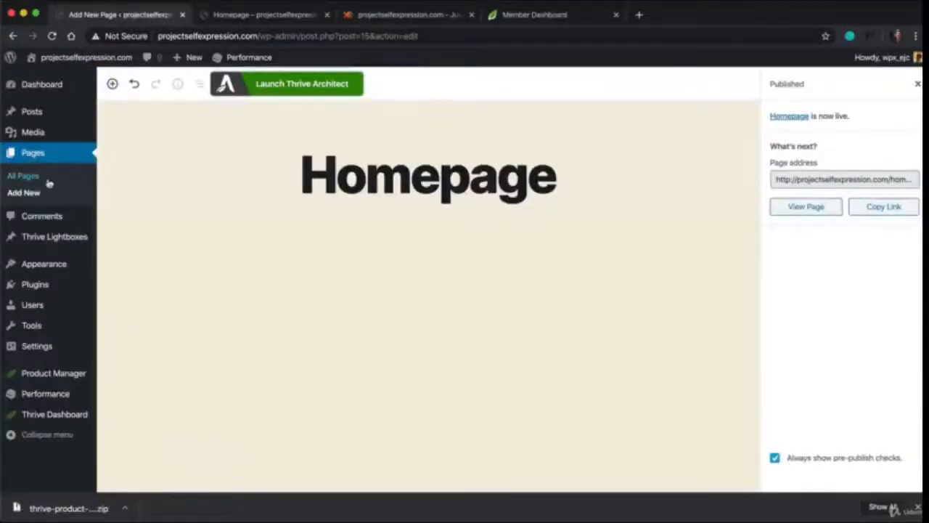
mouse_move(52, 347)
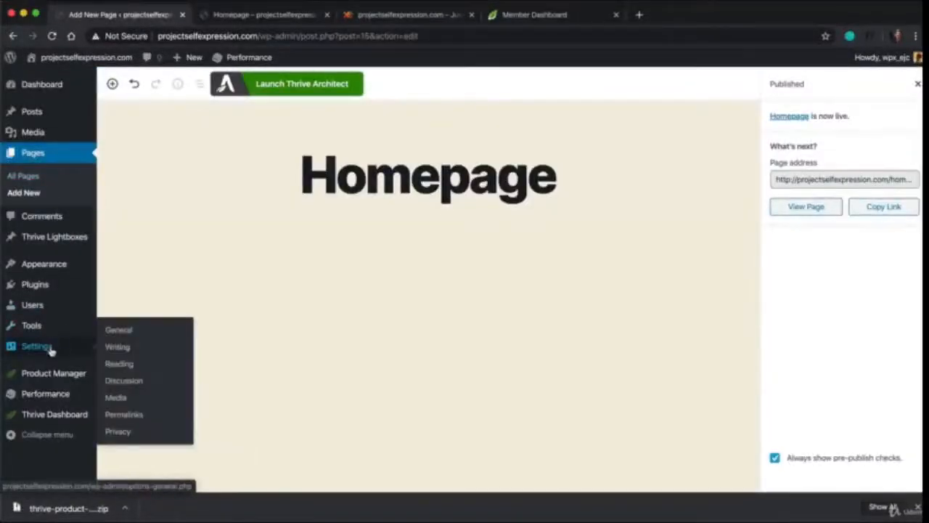
left_click(120, 364)
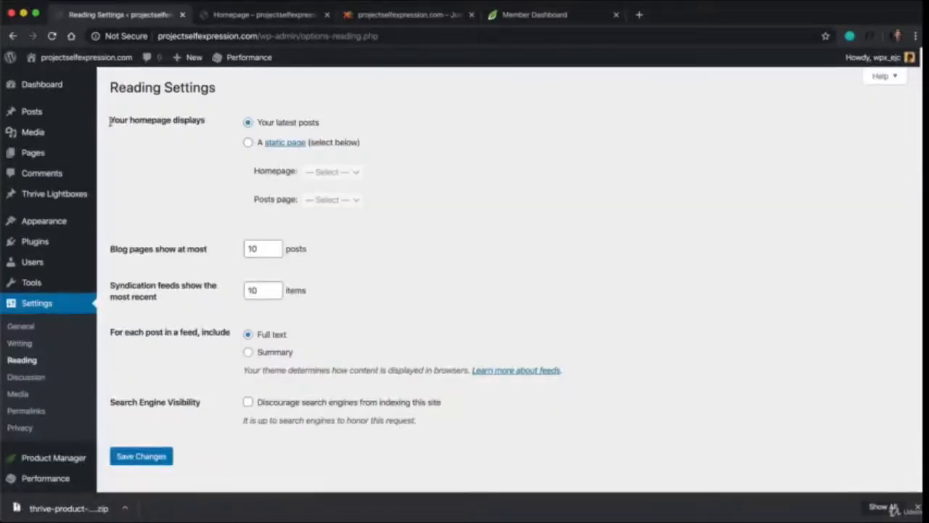
left_click_drag(111, 120, 233, 121)
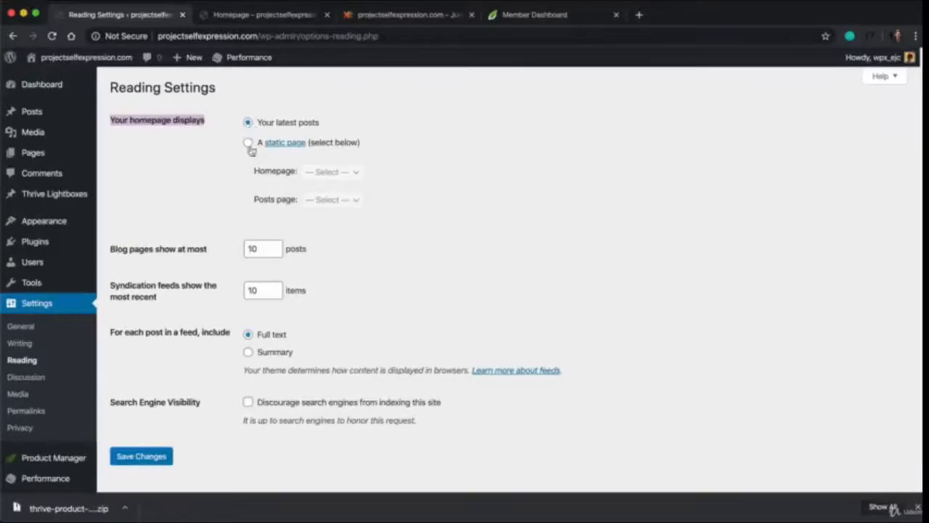
left_click(248, 143)
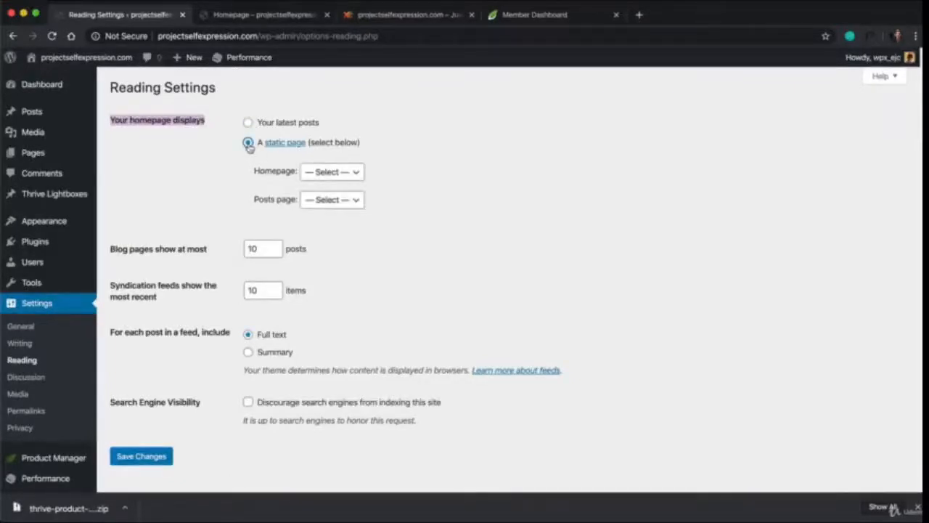
left_click(356, 173)
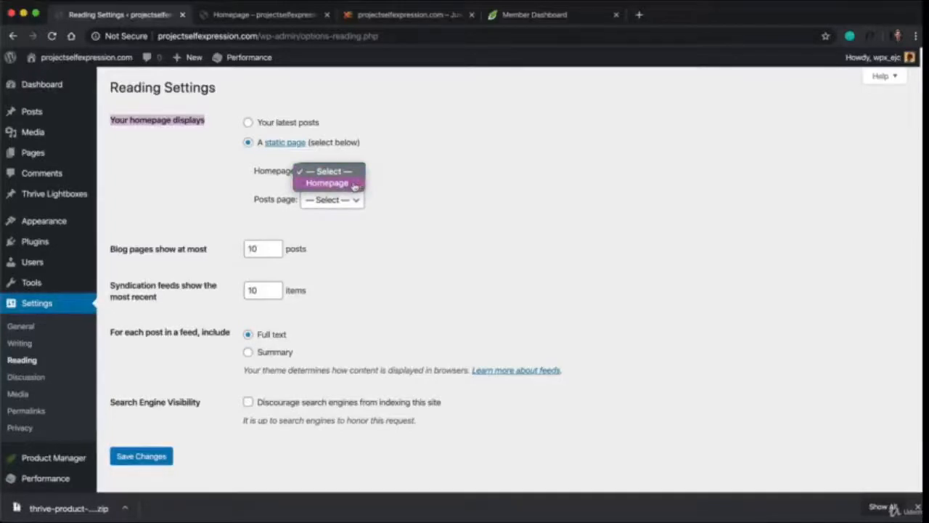
left_click(355, 184)
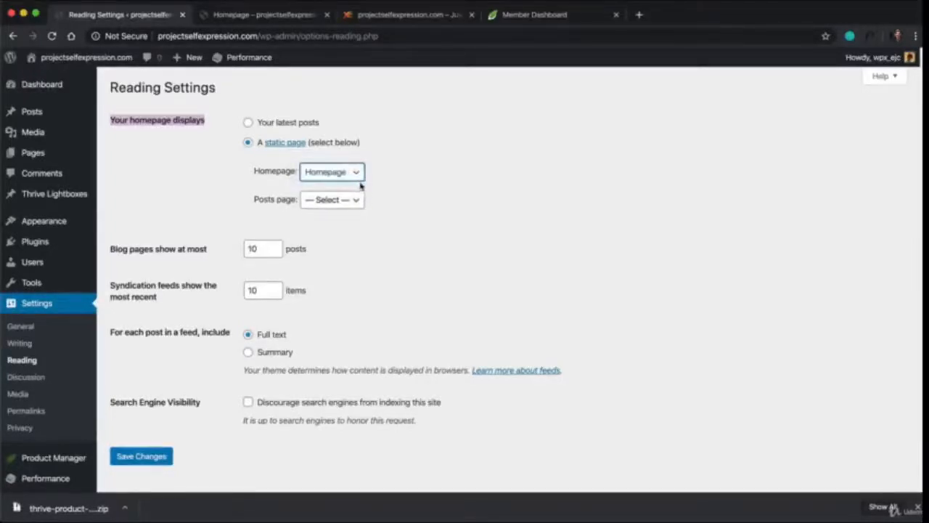
left_click(145, 457)
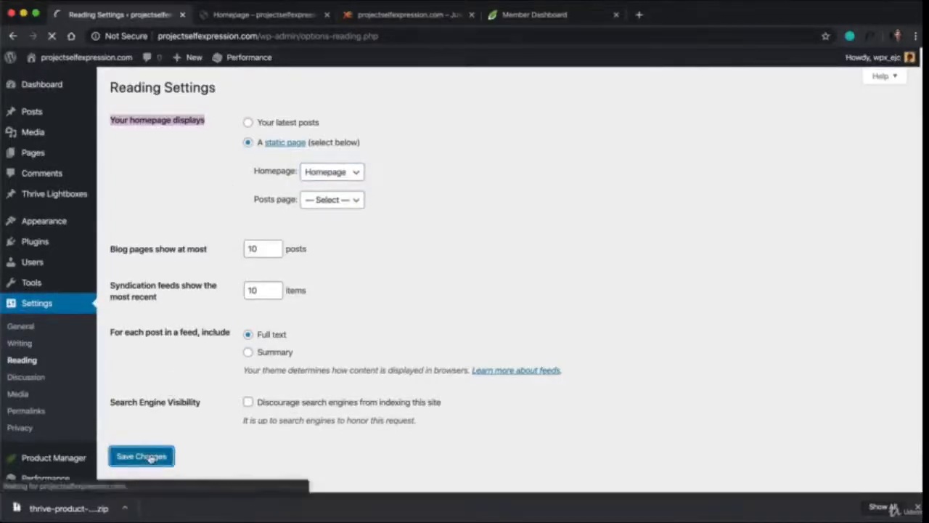
Reload projectselfexpression.com in its own browser tab and look over the site's front page
left_click(356, 18)
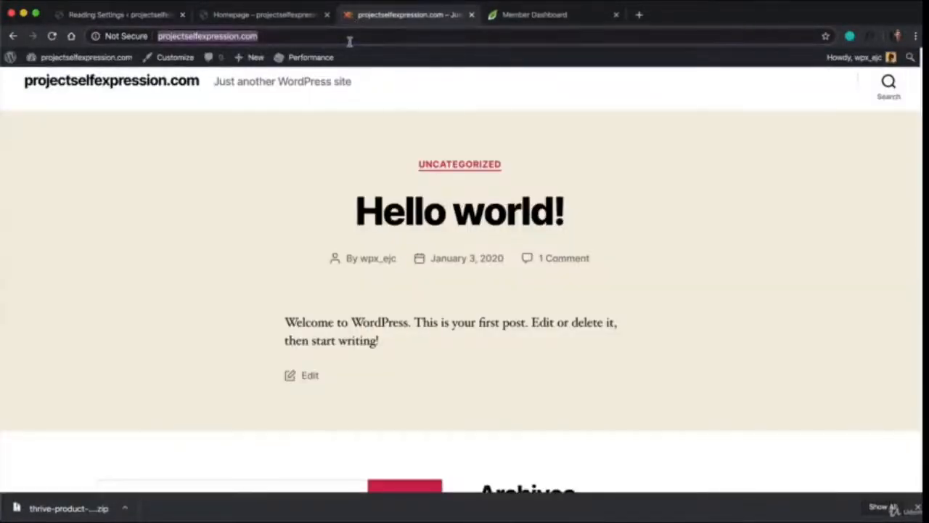
key("Return")
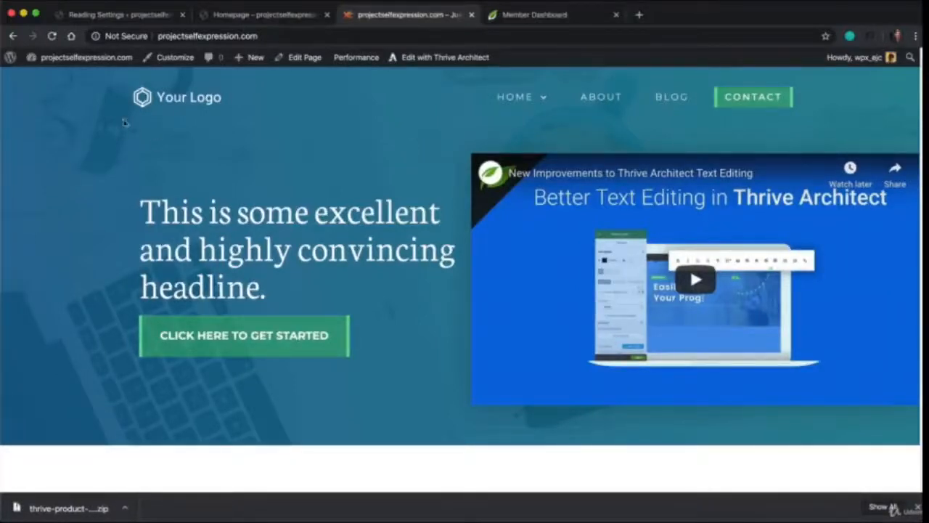
scroll(510, 288, "down", 3)
scroll(511, 288, "down", 4)
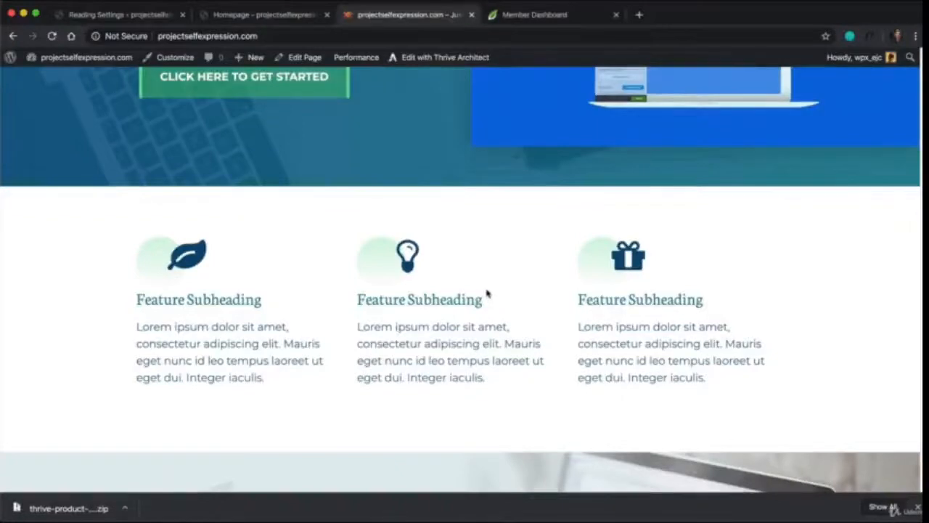
scroll(486, 293, "up", 7)
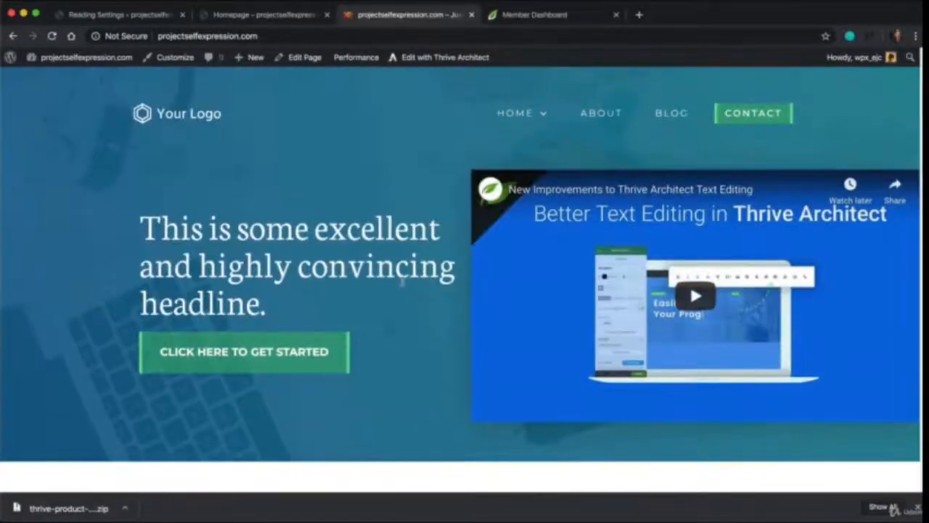